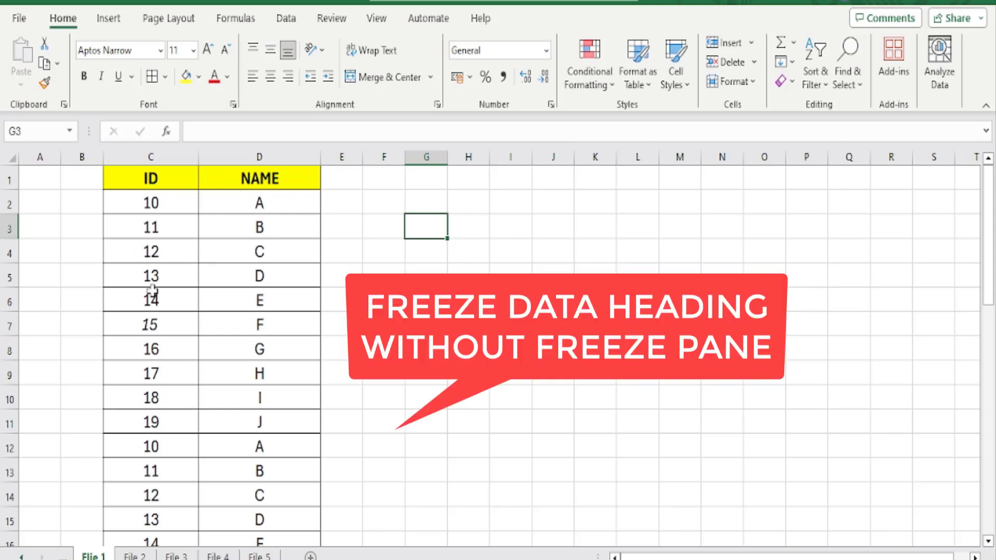
Look at the freeze options available for the ID and NAME heading row without applying any
left_click_drag(135, 174, 311, 171)
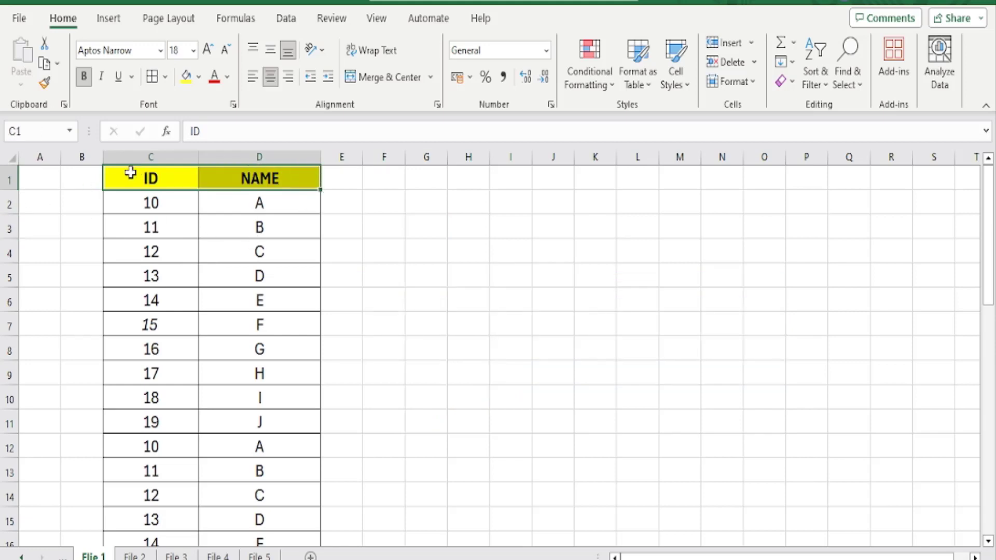
left_click(7, 178)
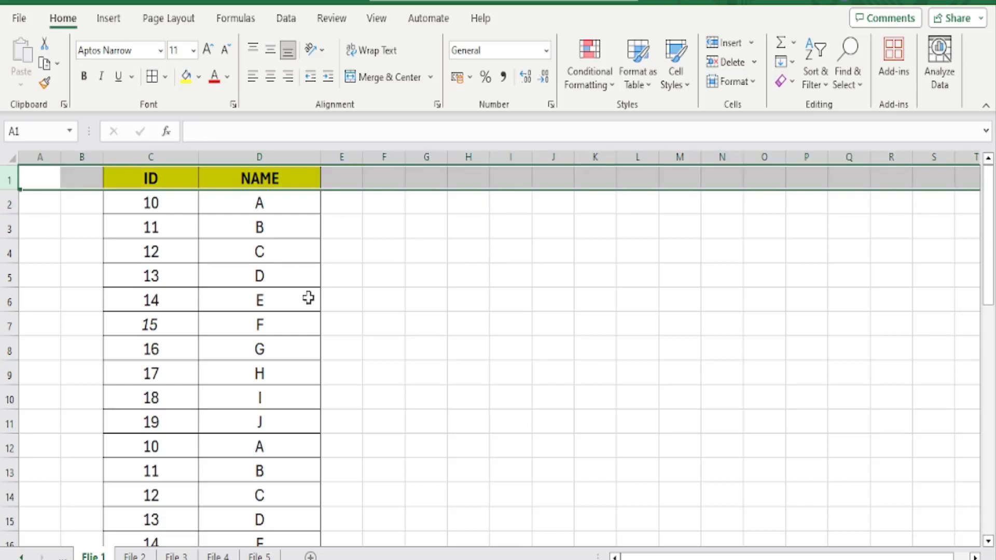
left_click(369, 23)
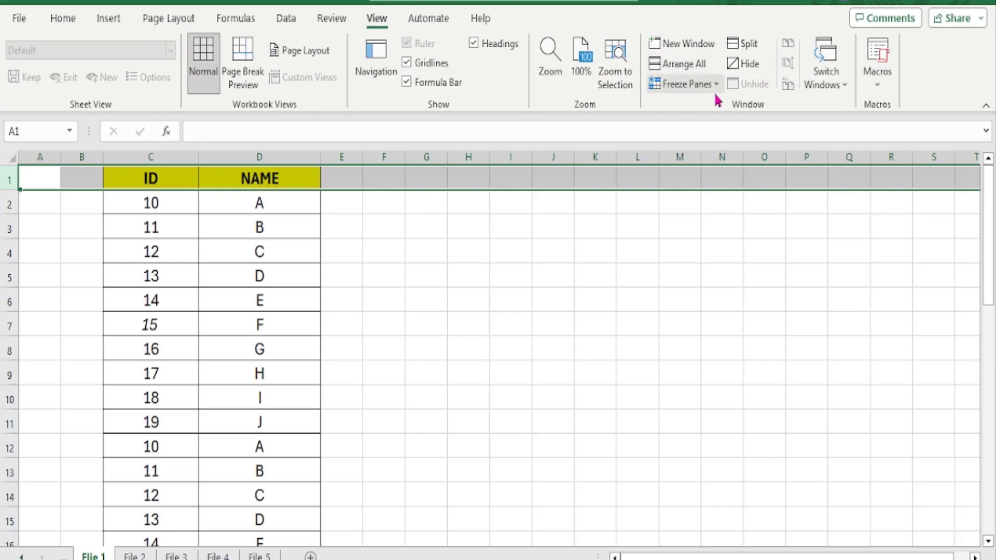
left_click(714, 85)
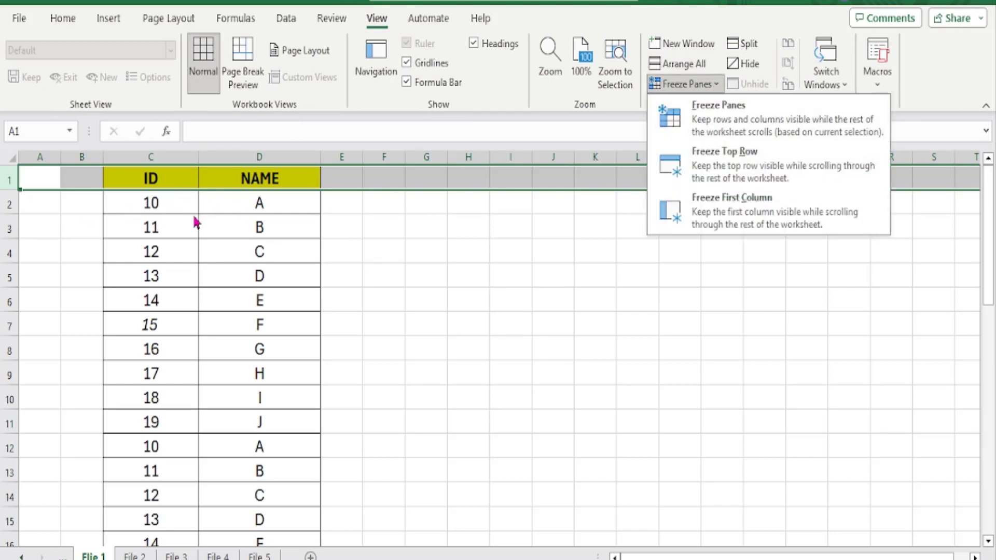
left_click(324, 267)
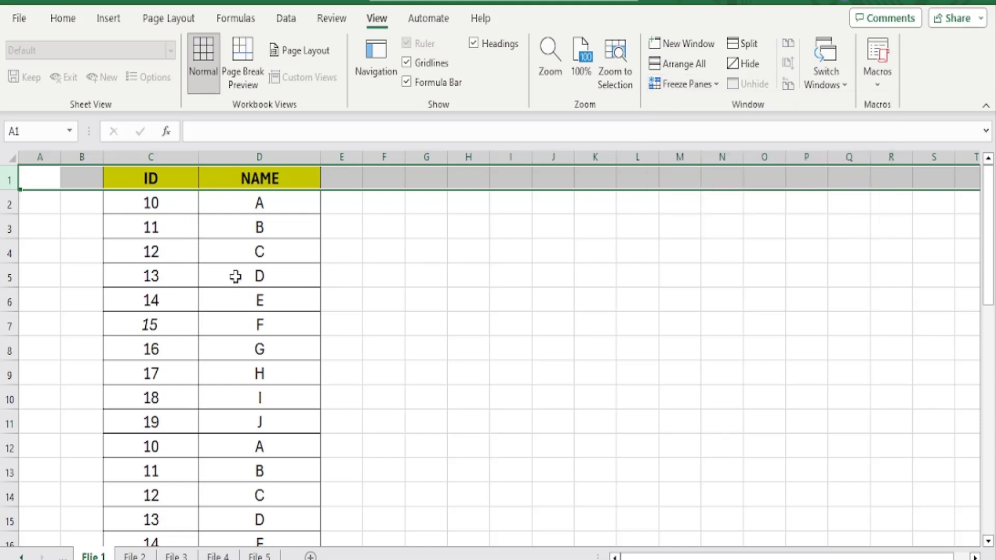
Examine whether the ID and NAME headings stay in view while moving down and back up the plain list
left_click(234, 277)
scroll(247, 377, "down", 2)
scroll(246, 377, "down", 5)
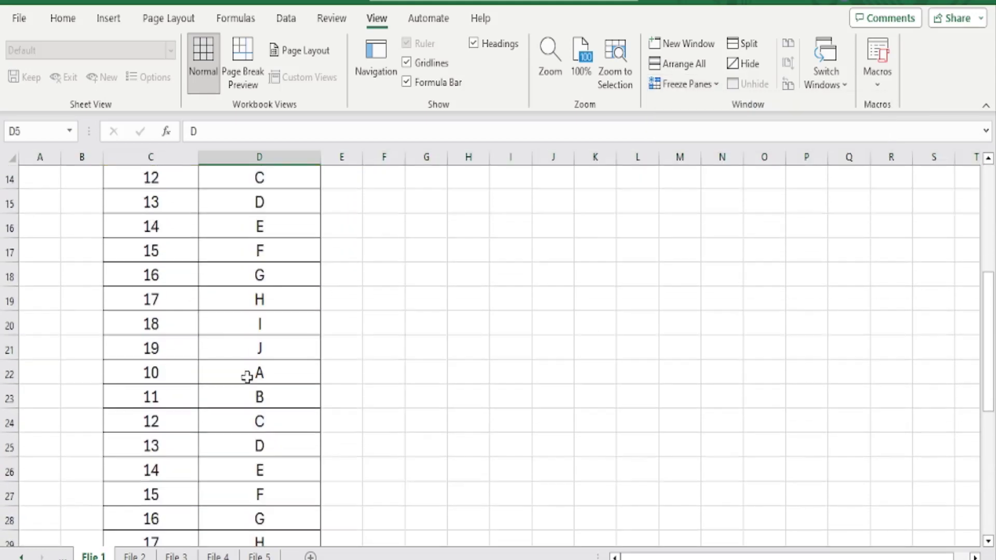
scroll(249, 378, "up", 7)
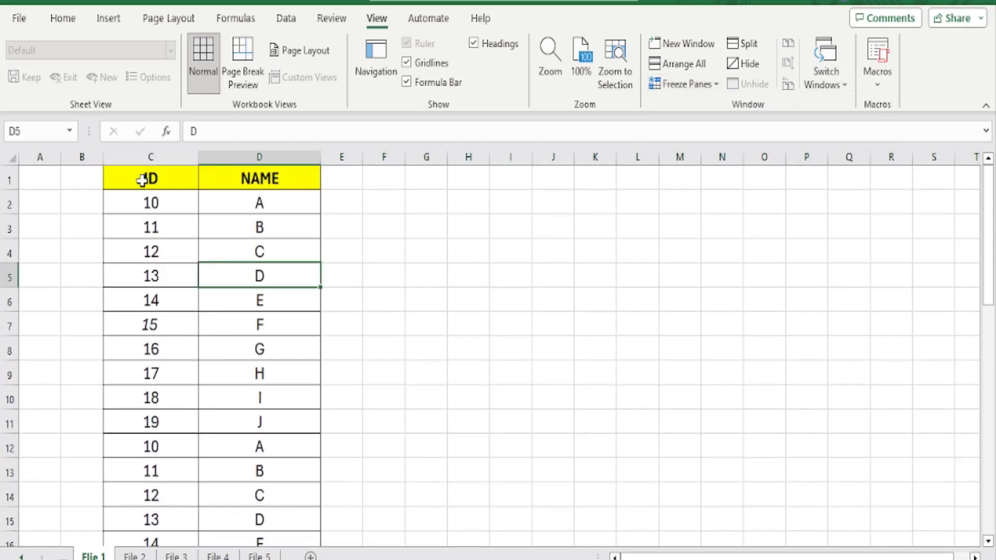
scroll(235, 360, "down", 3)
scroll(236, 359, "up", 3)
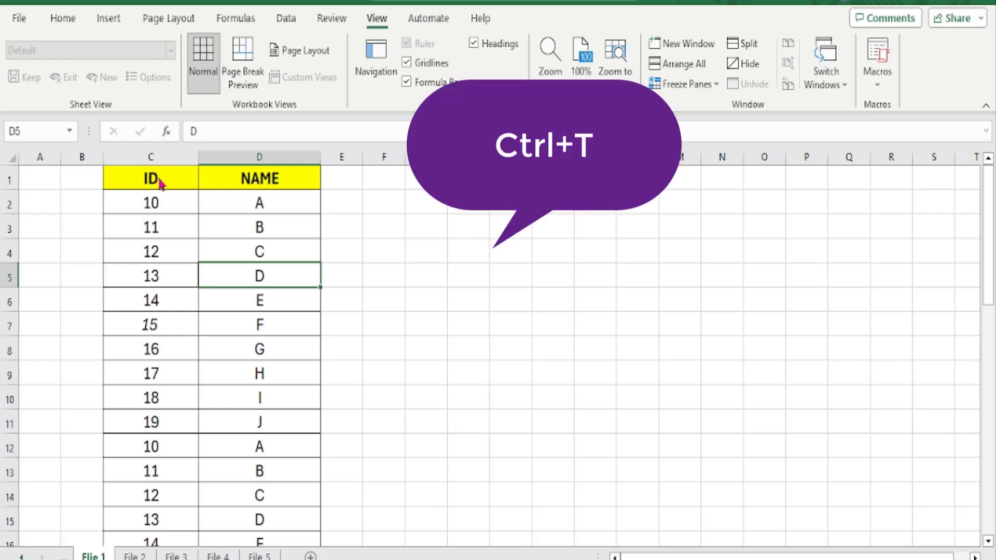
Convert the list in C1:D41 into a table with headers
key("ctrl+t")
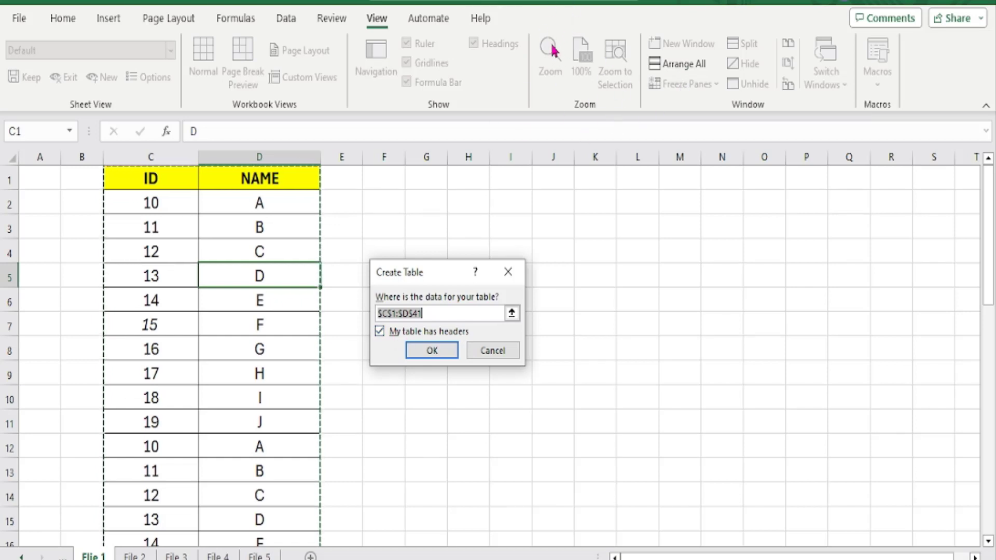
left_click(430, 351)
left_click(432, 351)
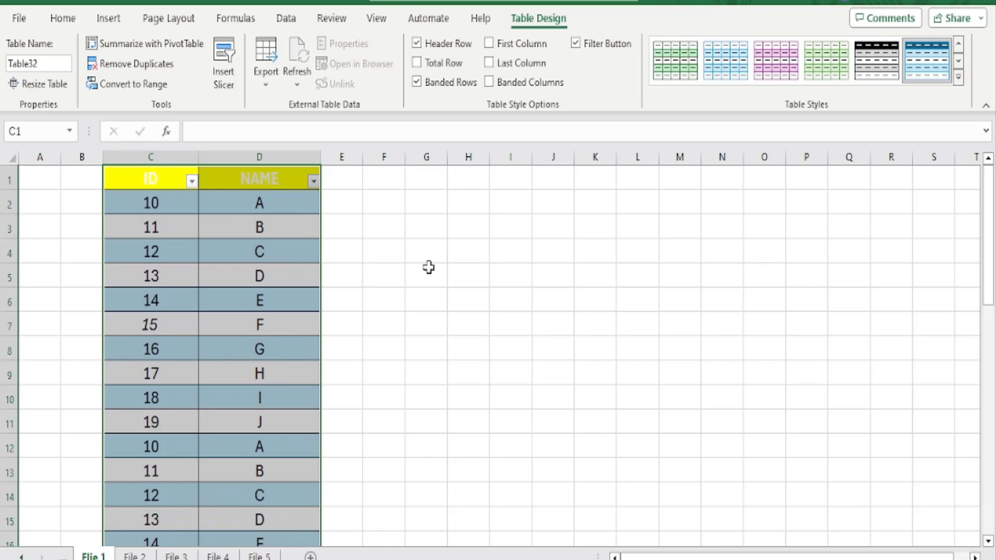
left_click(387, 266)
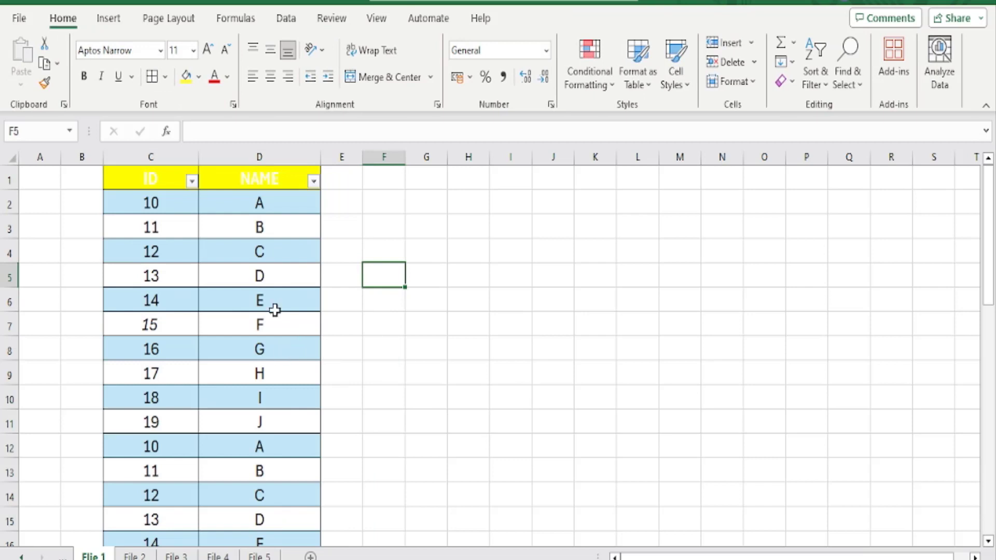
scroll(289, 327, "down", 1)
scroll(290, 327, "up", 1)
Apply the blue banded table style from the Light group to the whole ID and NAME table
left_click_drag(156, 179, 306, 473)
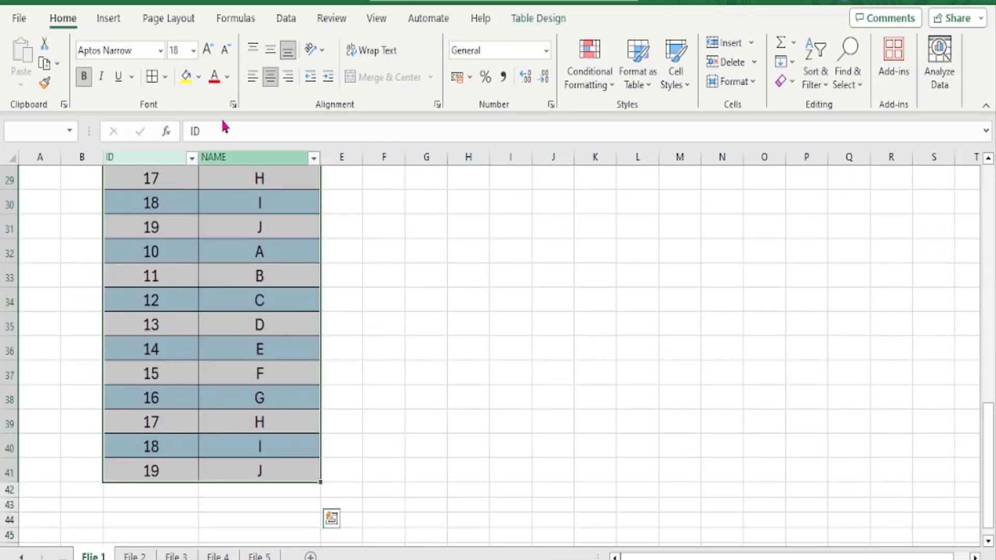
left_click(589, 73)
left_click(656, 82)
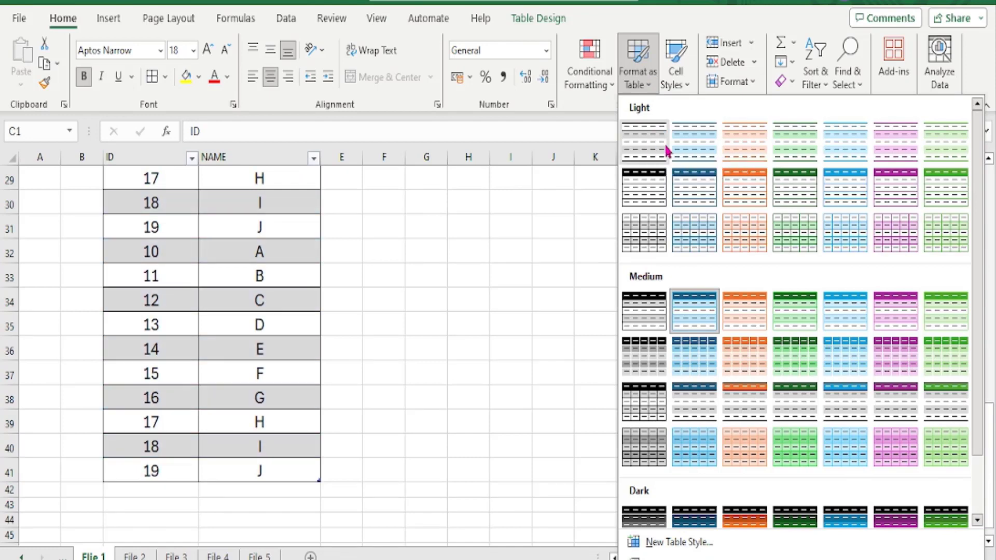
left_click(697, 150)
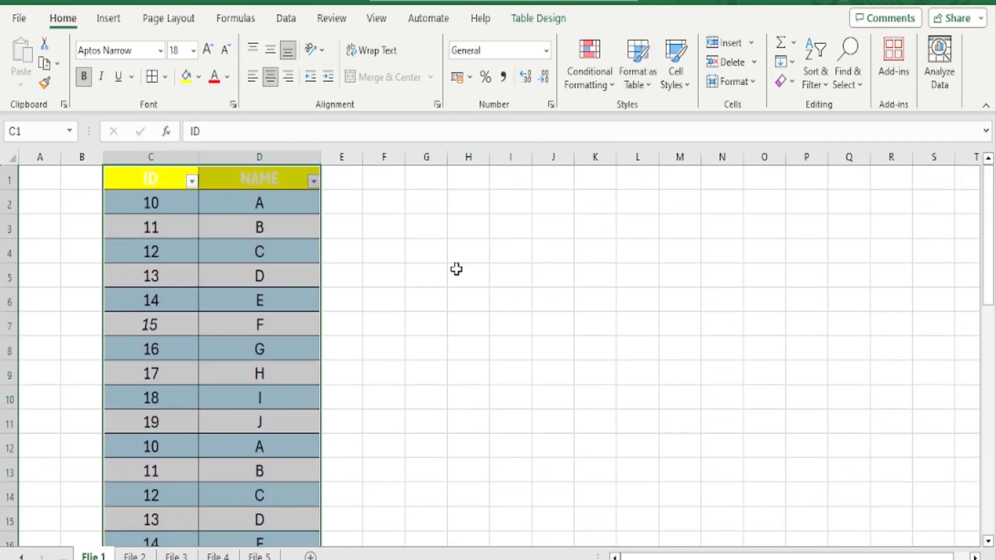
left_click(356, 234)
left_click(218, 226)
scroll(280, 260, "down", 2)
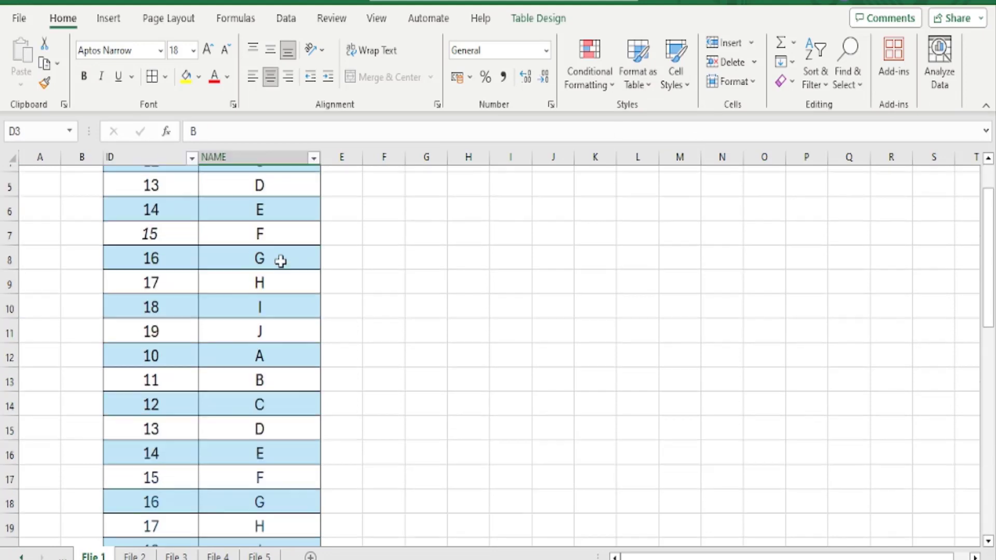
scroll(280, 260, "up", 2)
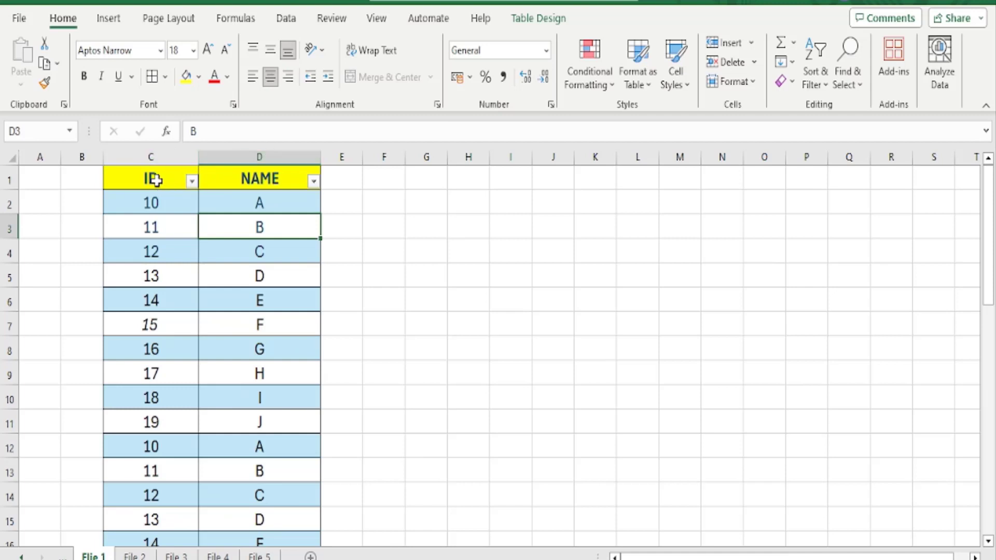
Examine how the ID and NAME headings behave while going through the table to its last row and back
left_click_drag(156, 178, 303, 180)
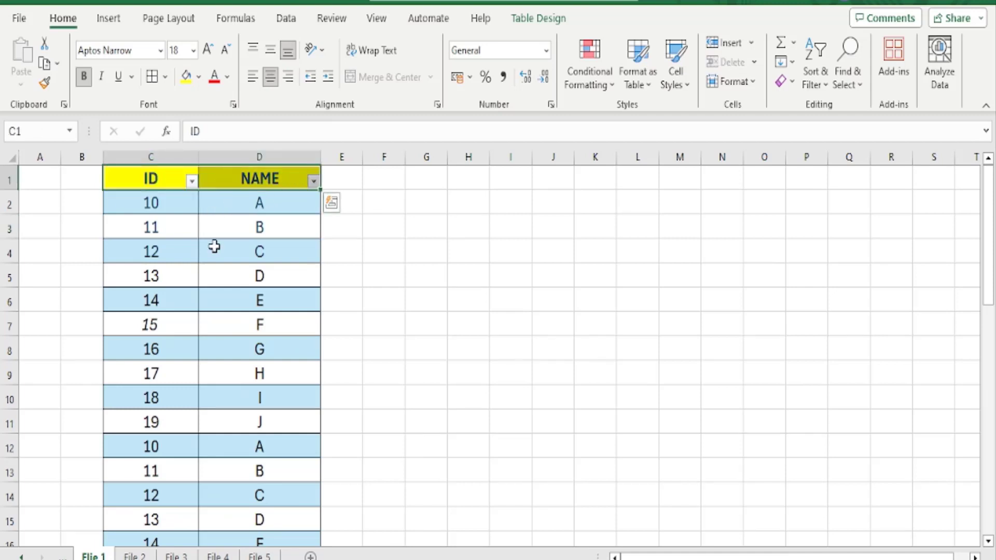
left_click(230, 269)
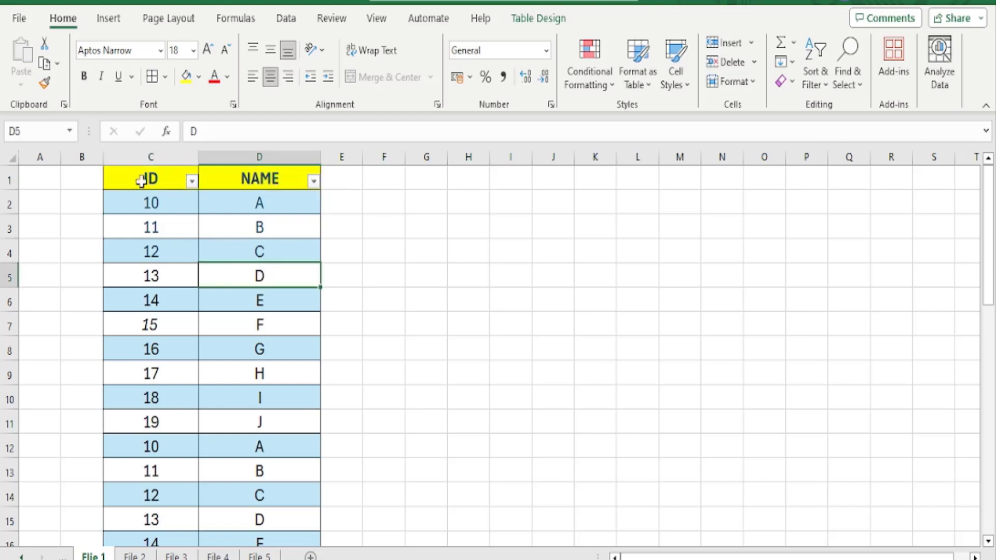
scroll(252, 278, "down", 1)
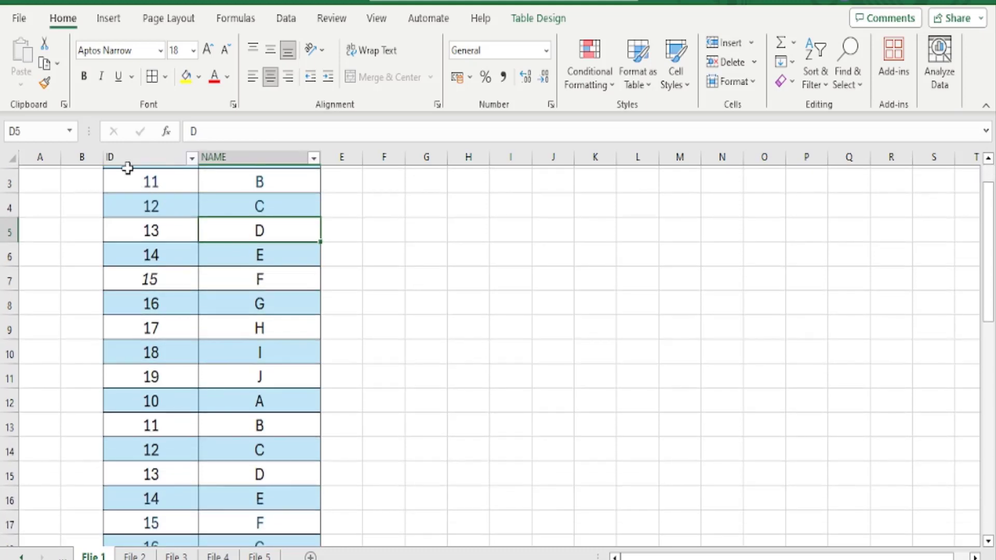
scroll(237, 252, "up", 1)
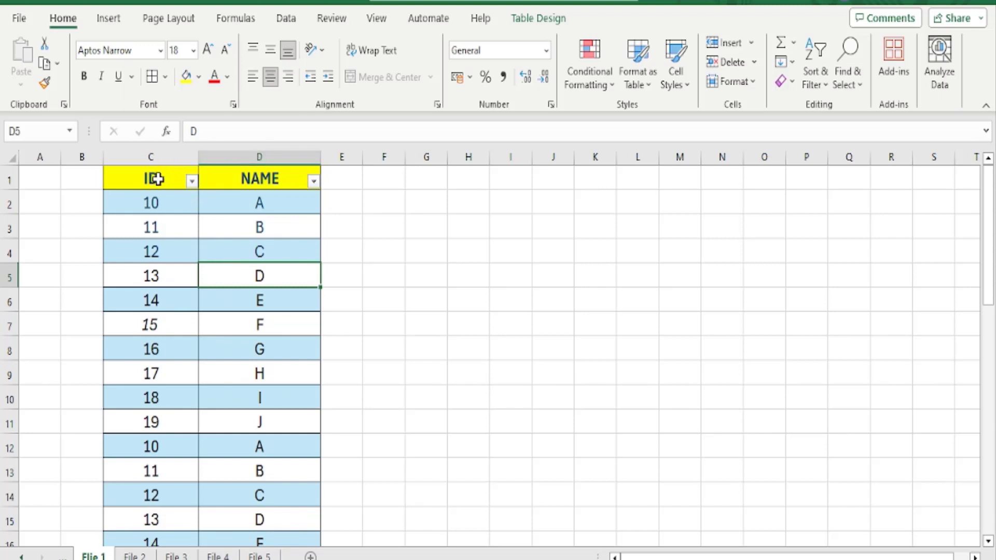
left_click_drag(156, 179, 267, 171)
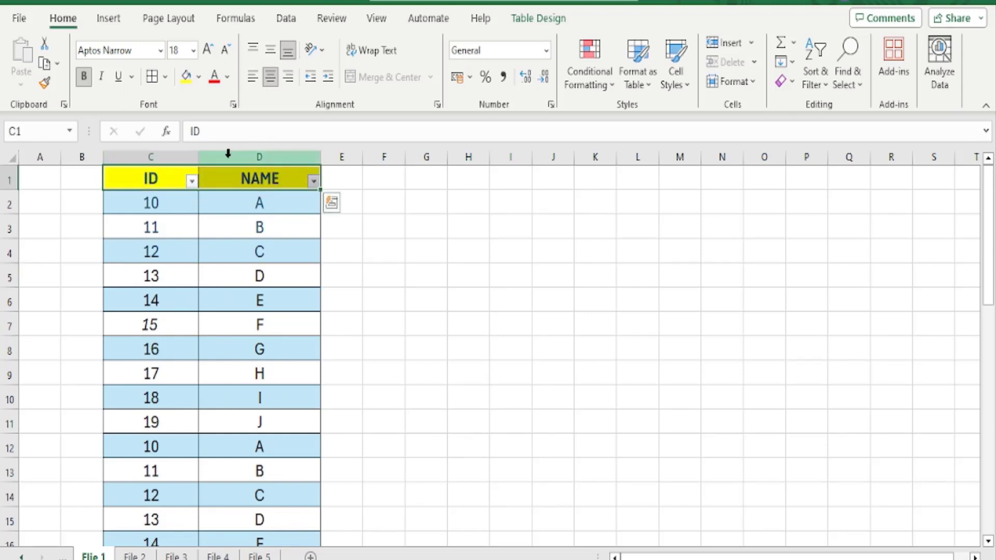
left_click(229, 243)
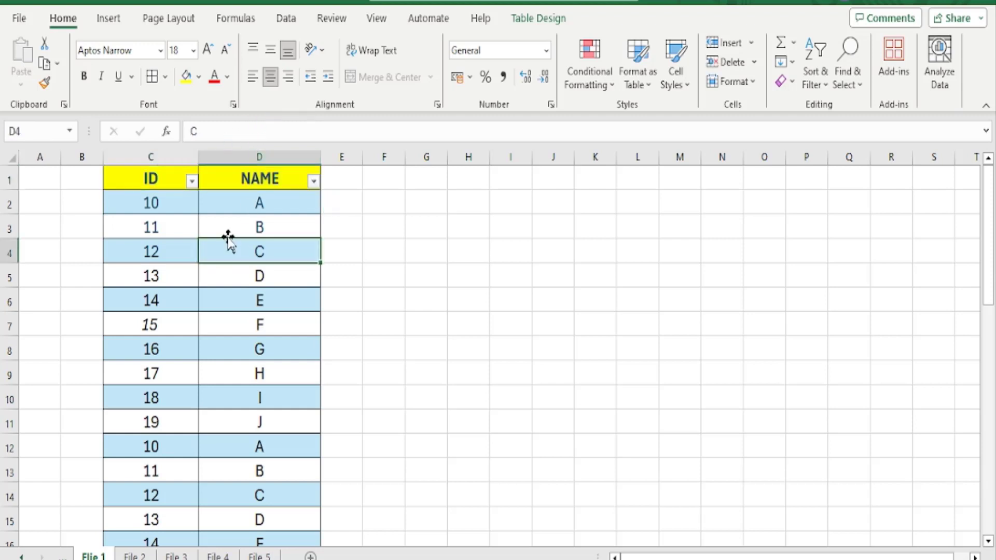
scroll(181, 254, "down", 1)
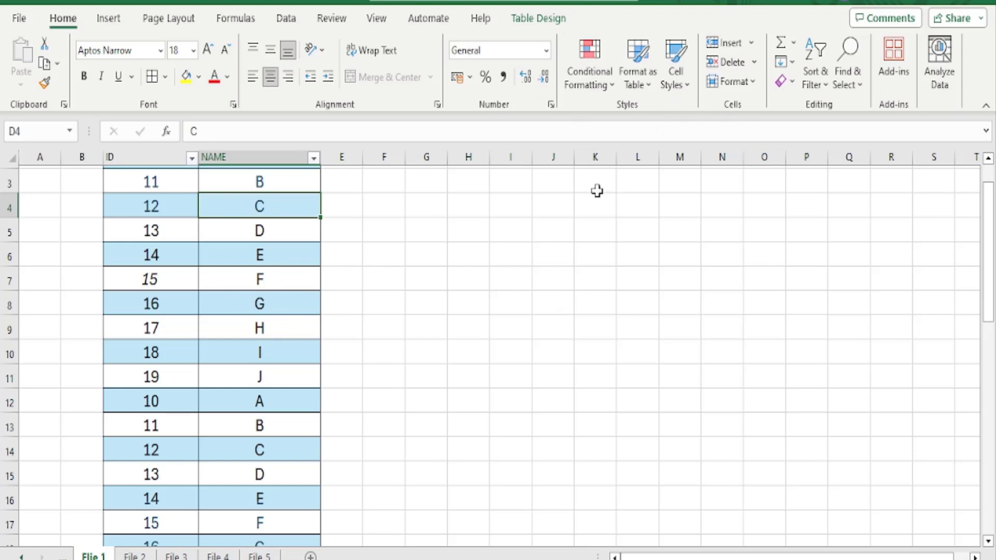
scroll(207, 332, "down", 6)
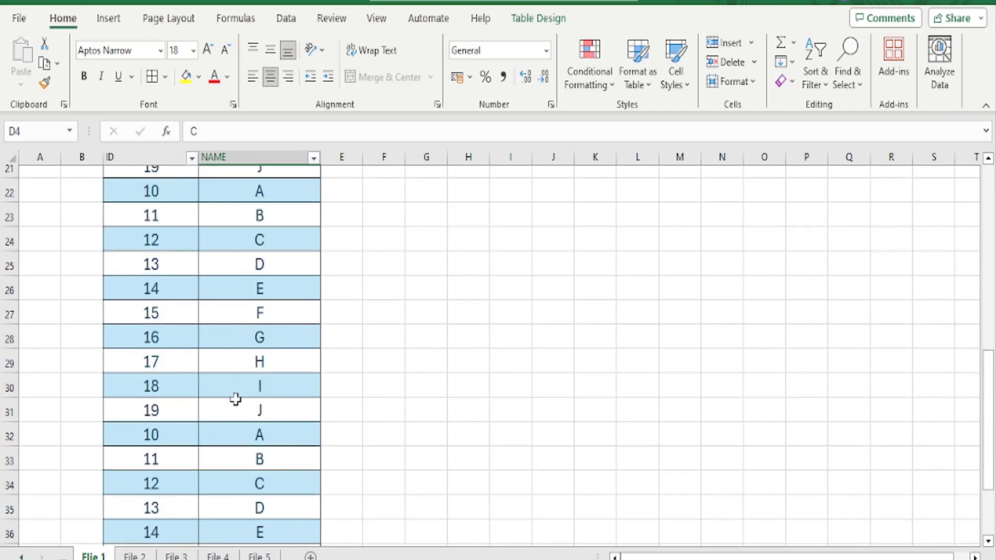
scroll(255, 365, "down", 1)
scroll(256, 365, "down", 3)
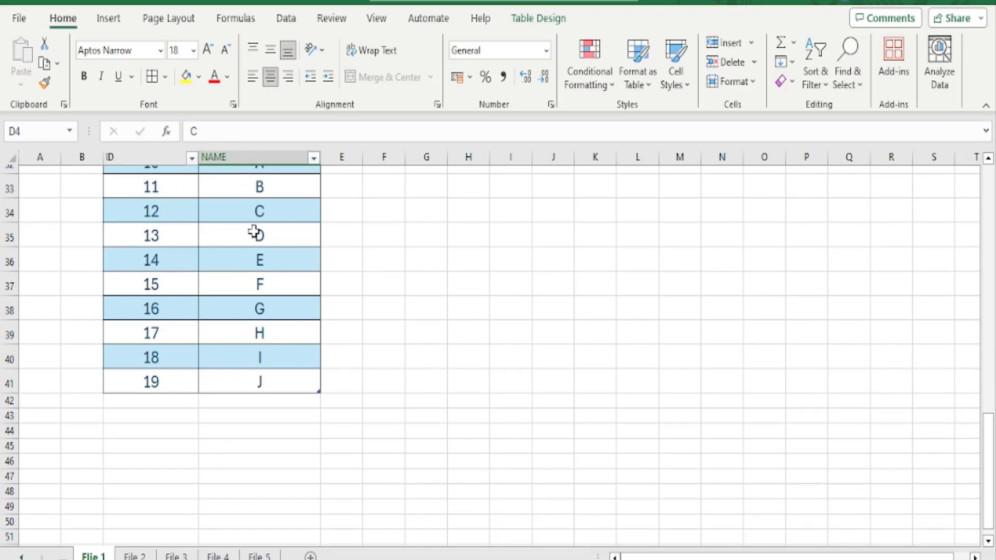
scroll(280, 306, "up", 9)
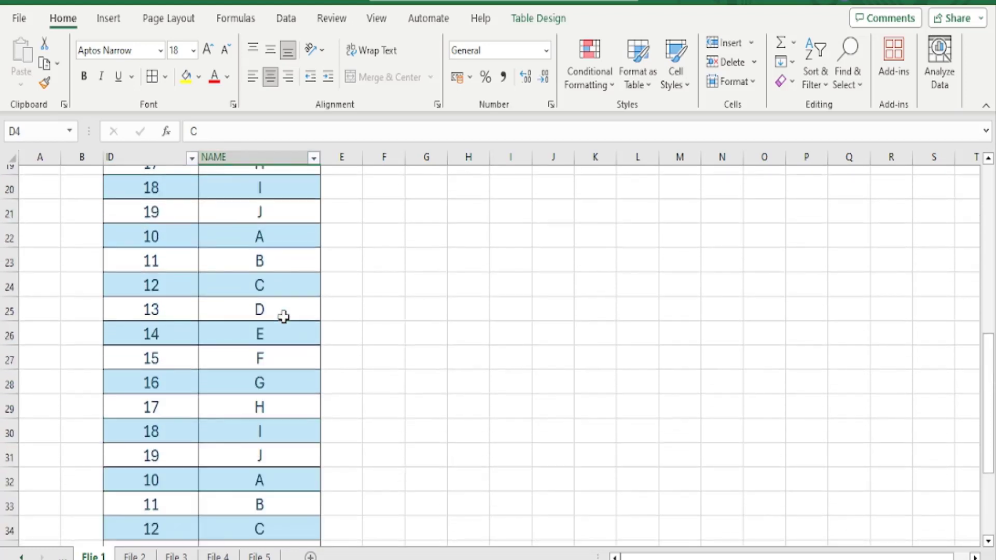
scroll(283, 316, "up", 1)
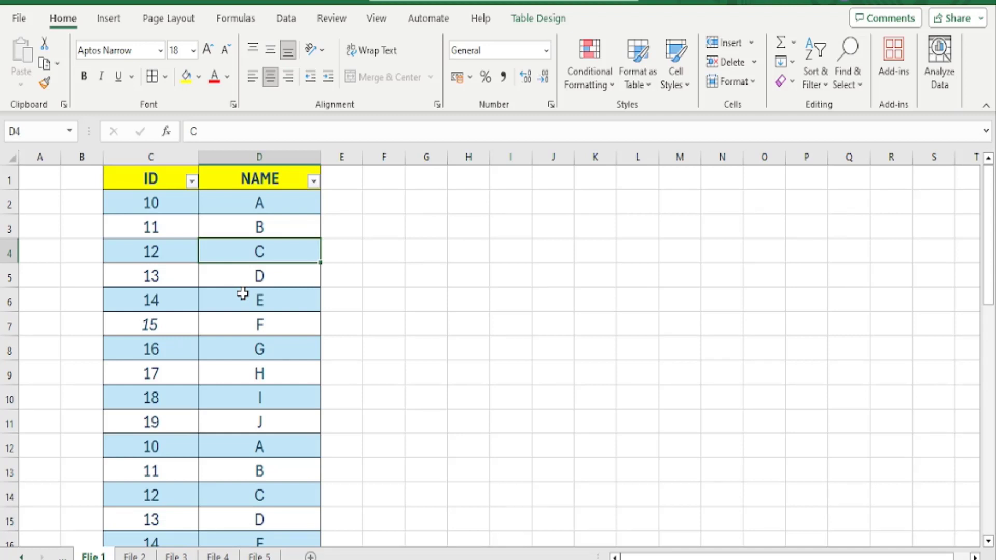
Go to the File 2 sheet and review the items, Target, Sold Unit and Revenue columns
left_click(377, 19)
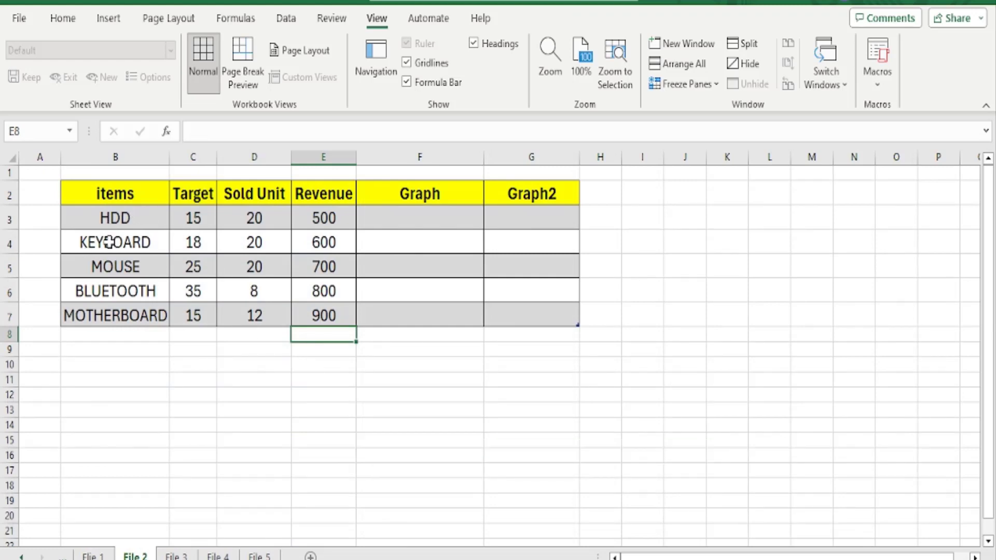
left_click_drag(124, 219, 117, 312)
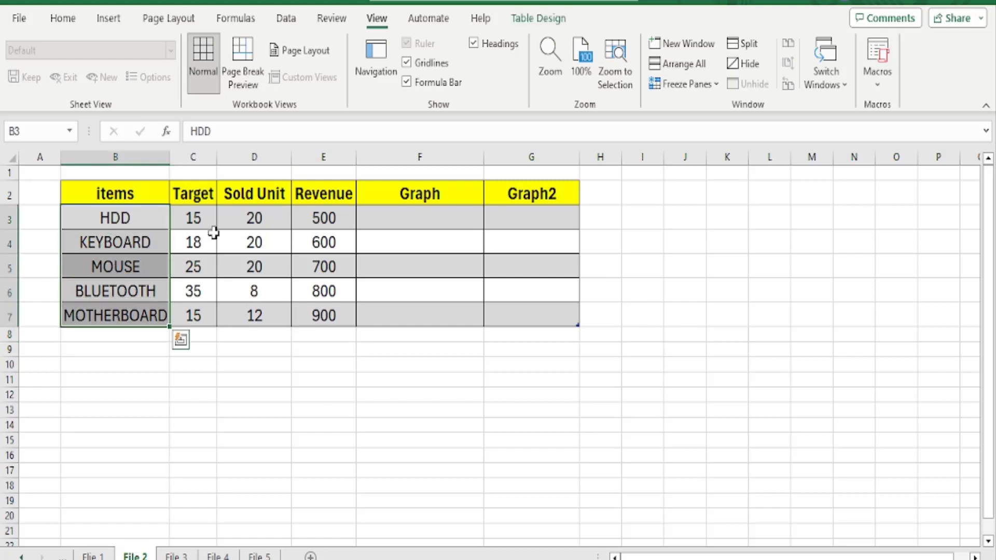
left_click_drag(196, 216, 196, 315)
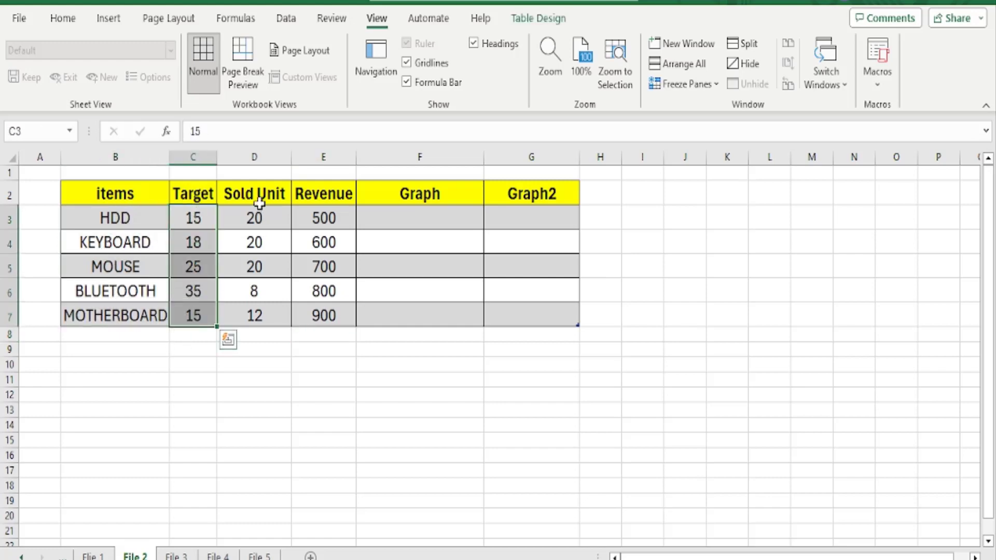
left_click_drag(256, 201, 272, 326)
left_click_drag(332, 217, 330, 315)
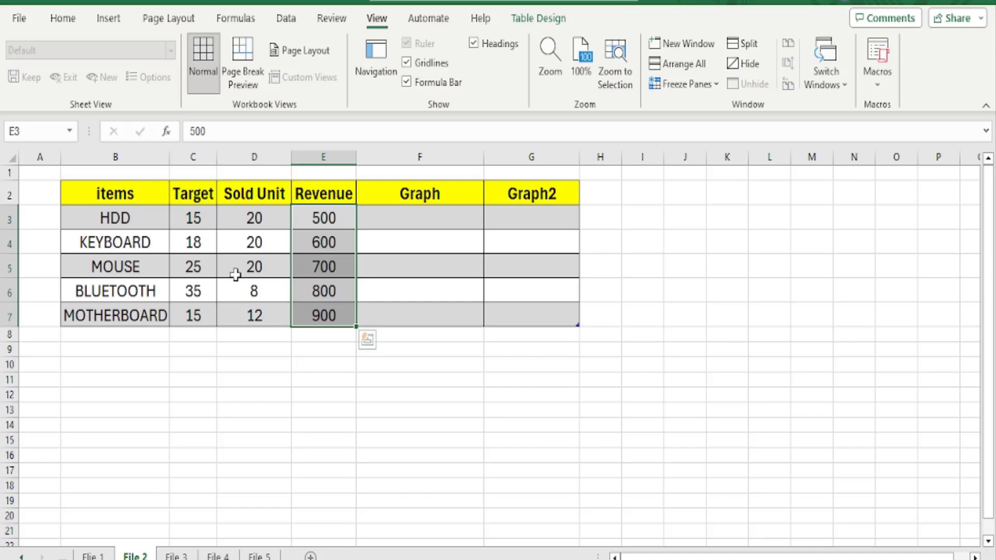
Rename the Graph heading in F2 to "Graph 1" and widen the Graph2 column
left_click(444, 224)
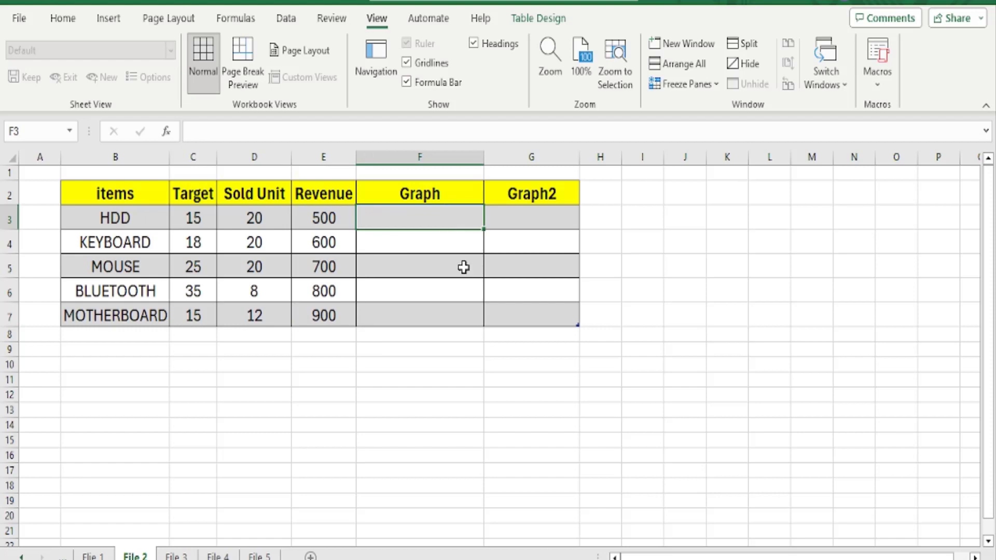
left_click(443, 191)
left_click(387, 139)
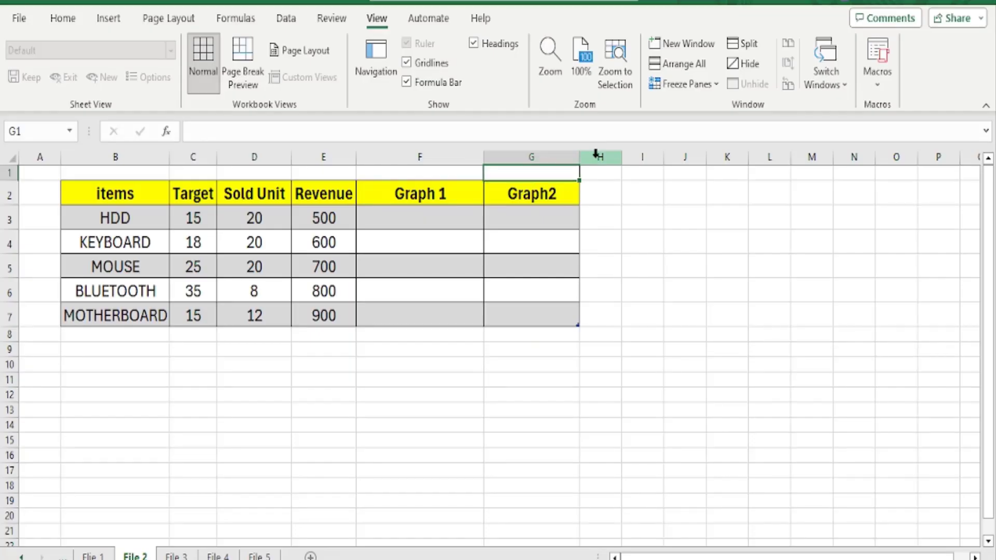
left_click_drag(583, 157, 617, 158)
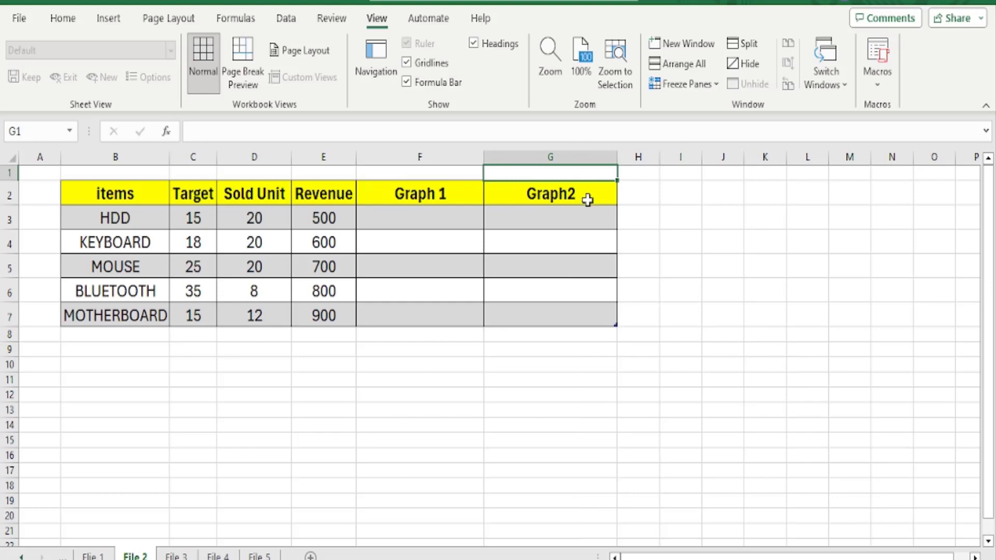
left_click(428, 214)
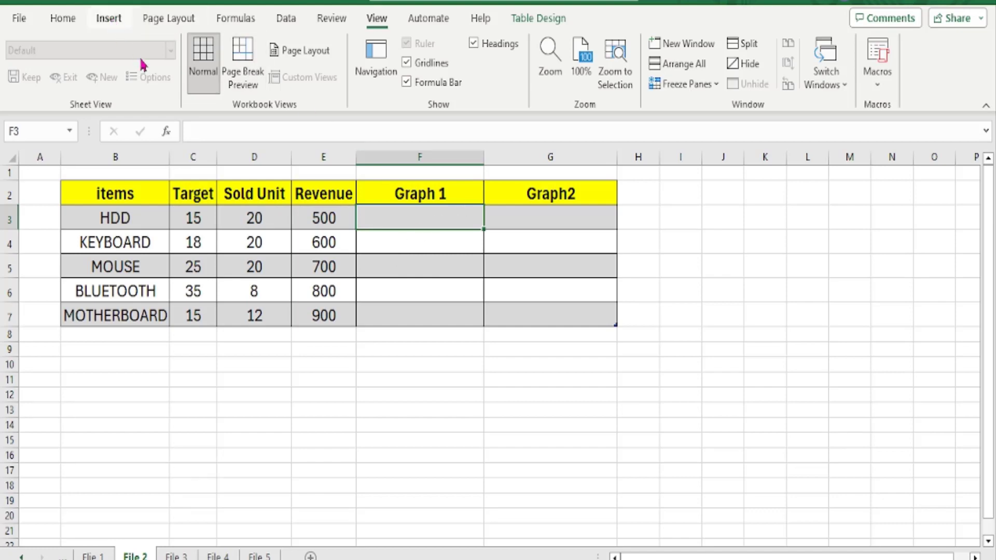
left_click(111, 24)
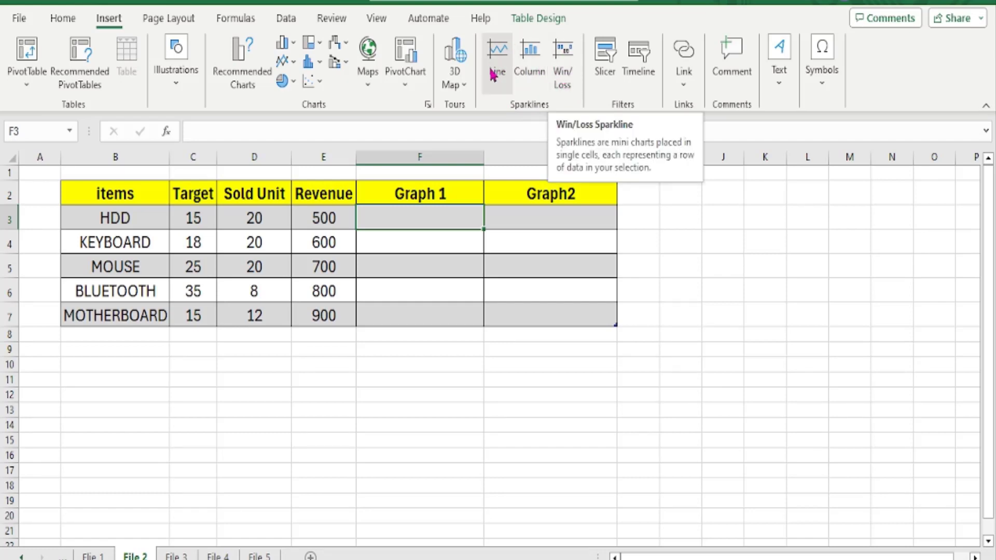
left_click(529, 63)
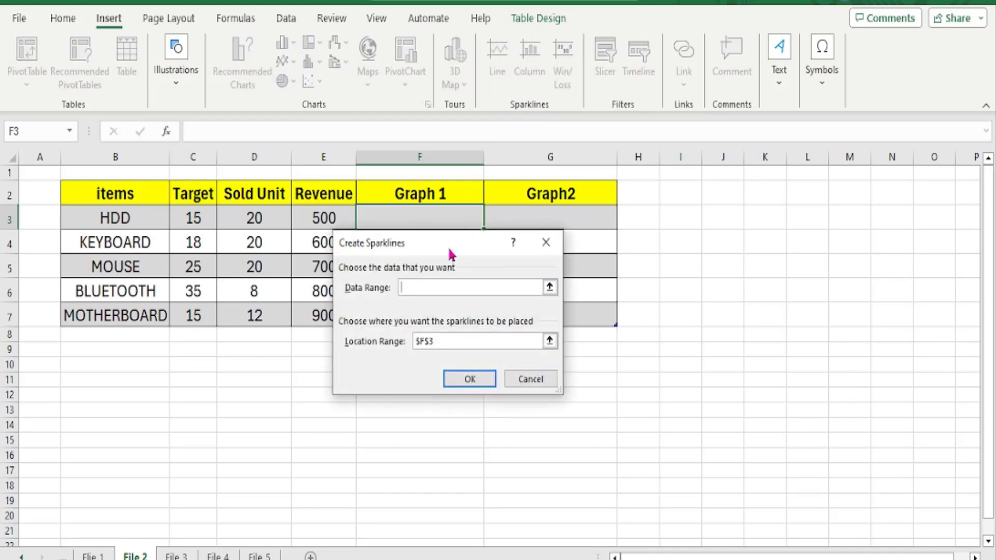
left_click_drag(440, 241, 604, 177)
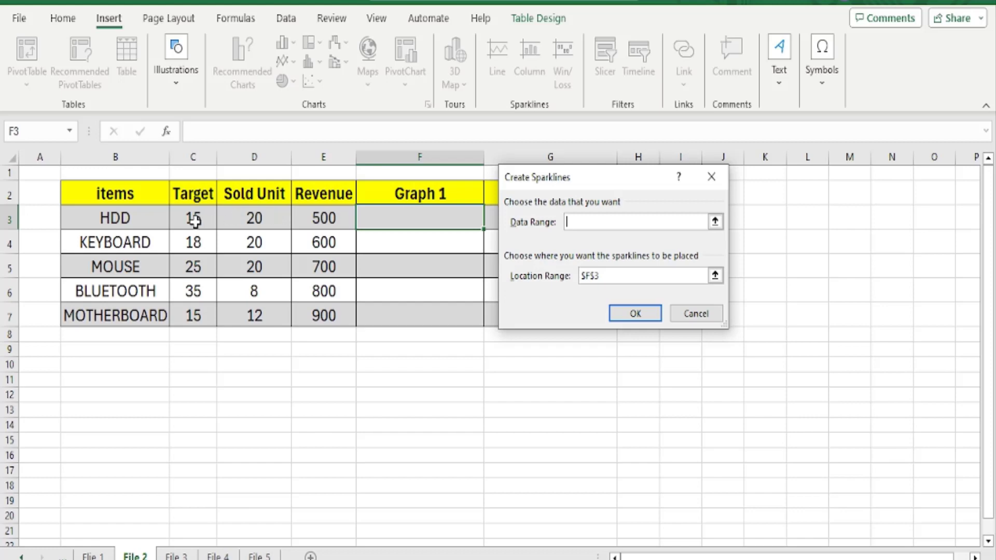
left_click_drag(193, 218, 313, 218)
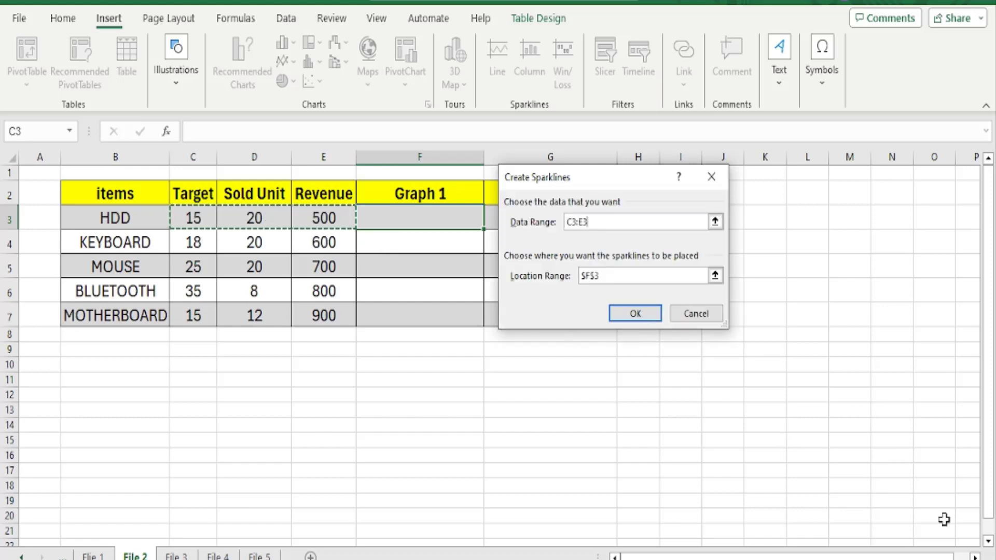
left_click(693, 315)
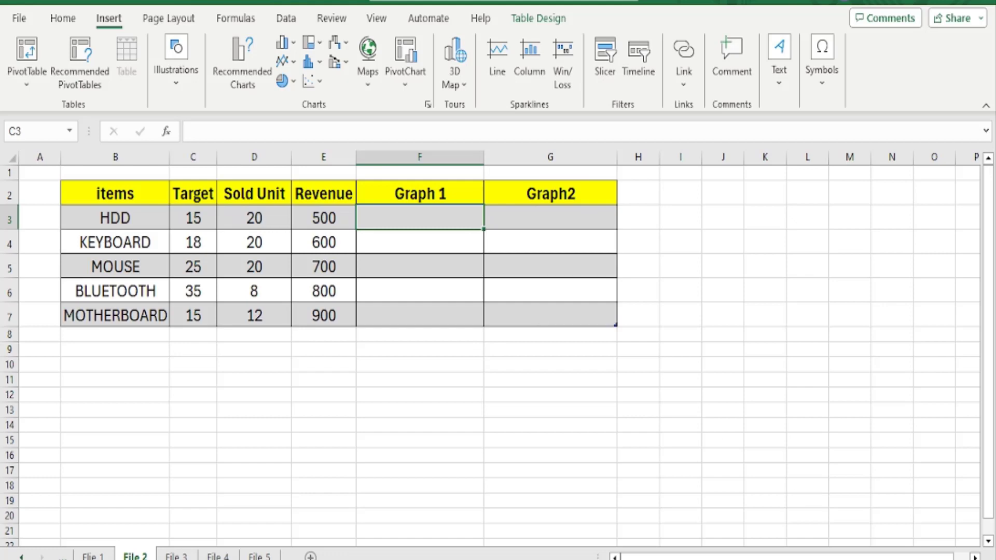
Insert a column sparkline in F3 that charts the HDD row's Target, Sold Unit and Revenue values from C3:E3
scroll(686, 358, "up", 3)
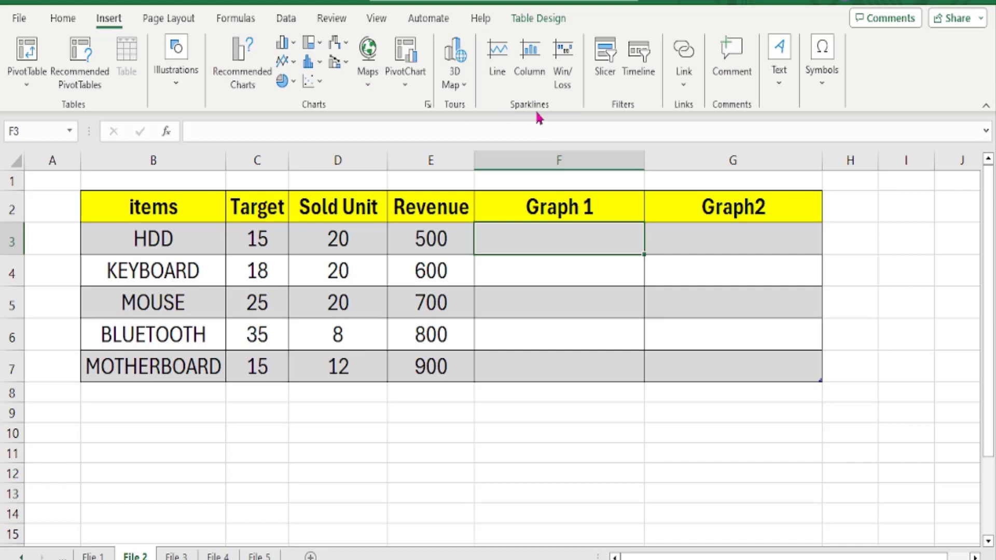
left_click(529, 57)
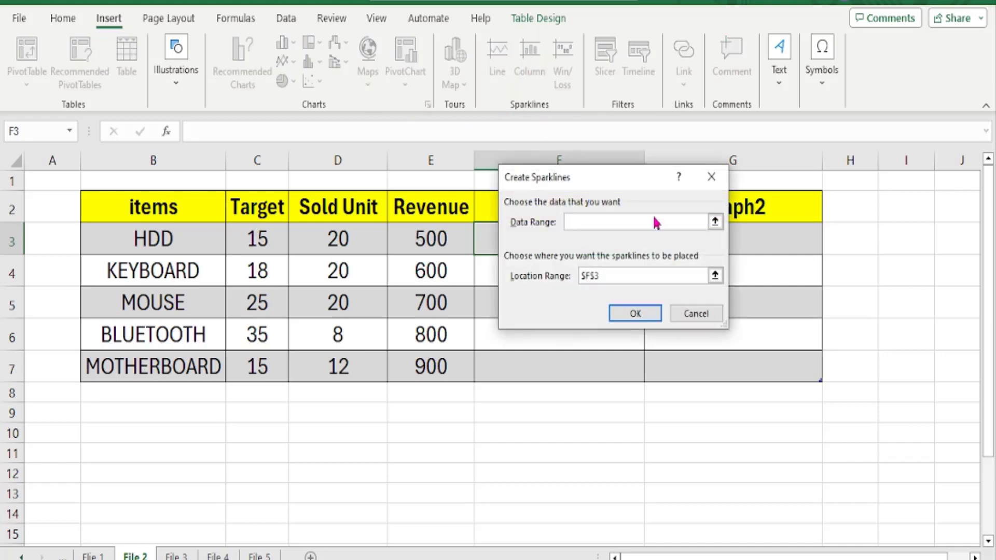
left_click_drag(256, 234, 311, 236)
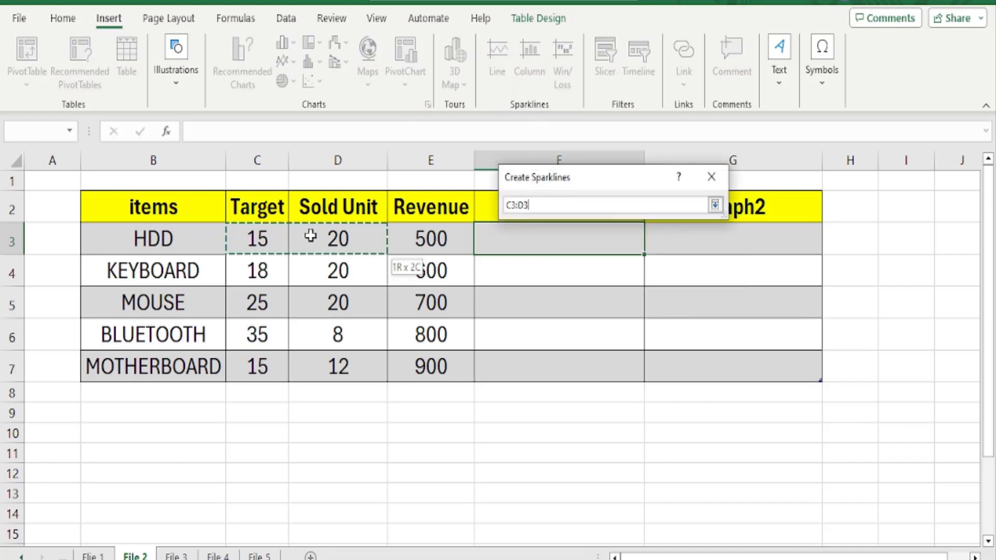
left_click_drag(402, 238, 404, 238)
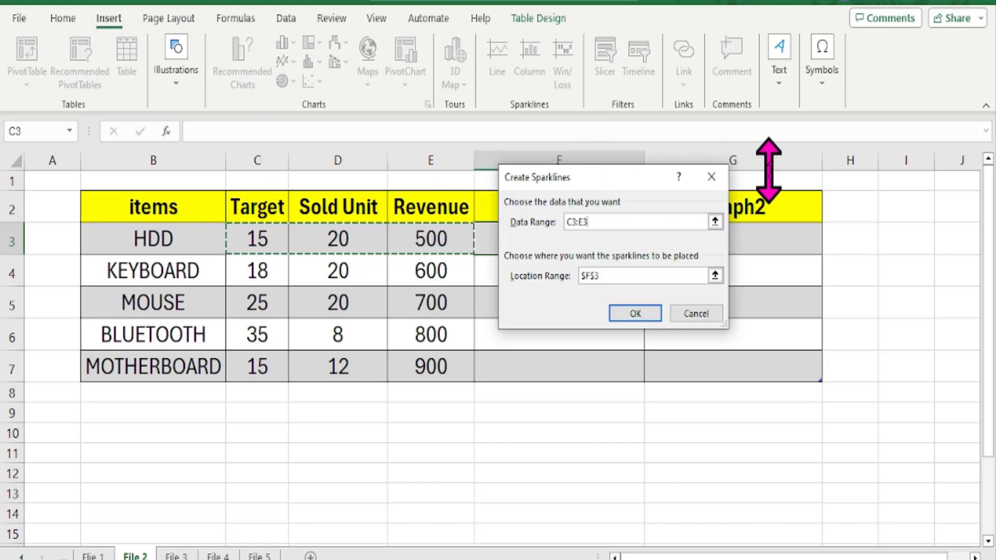
left_click_drag(590, 182, 766, 201)
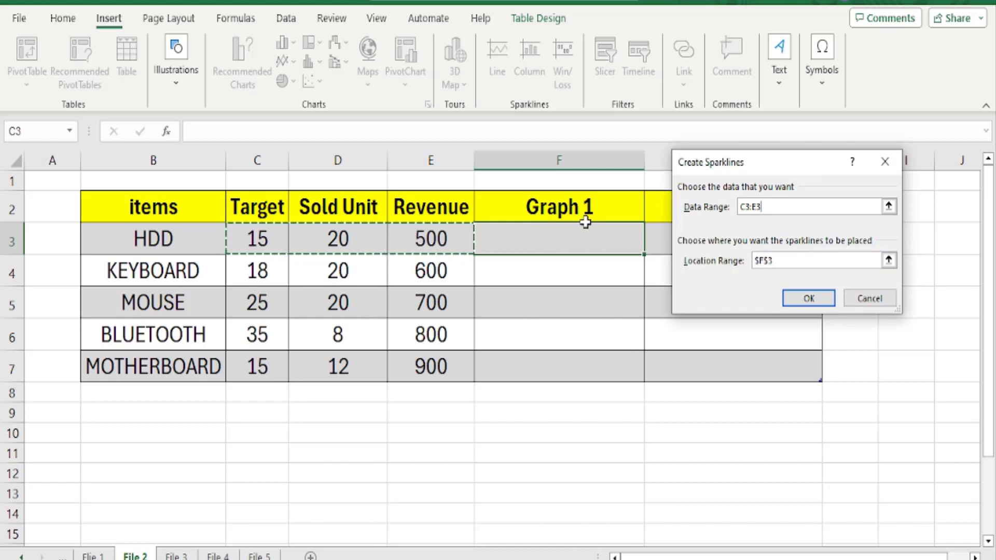
left_click(558, 238)
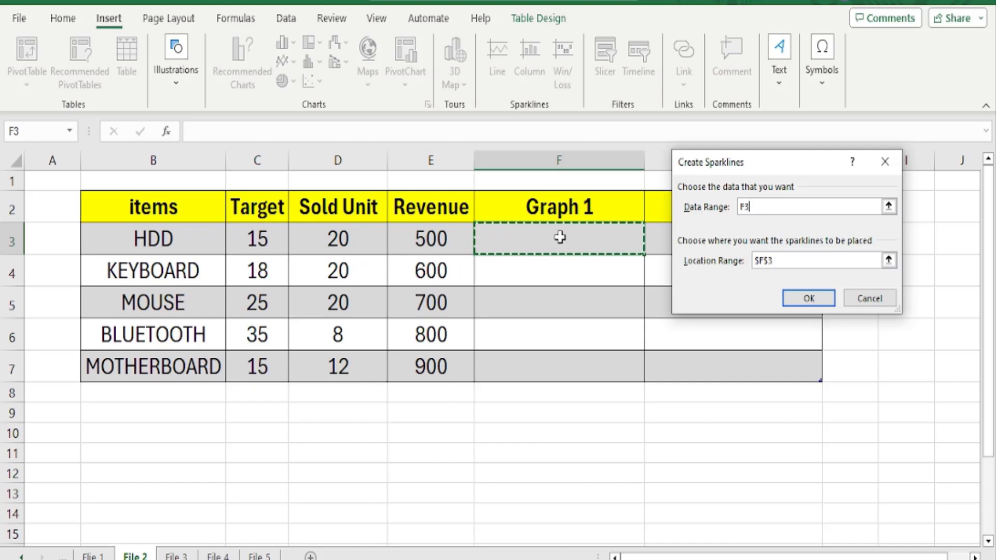
key("ctrl+z")
left_click(777, 259)
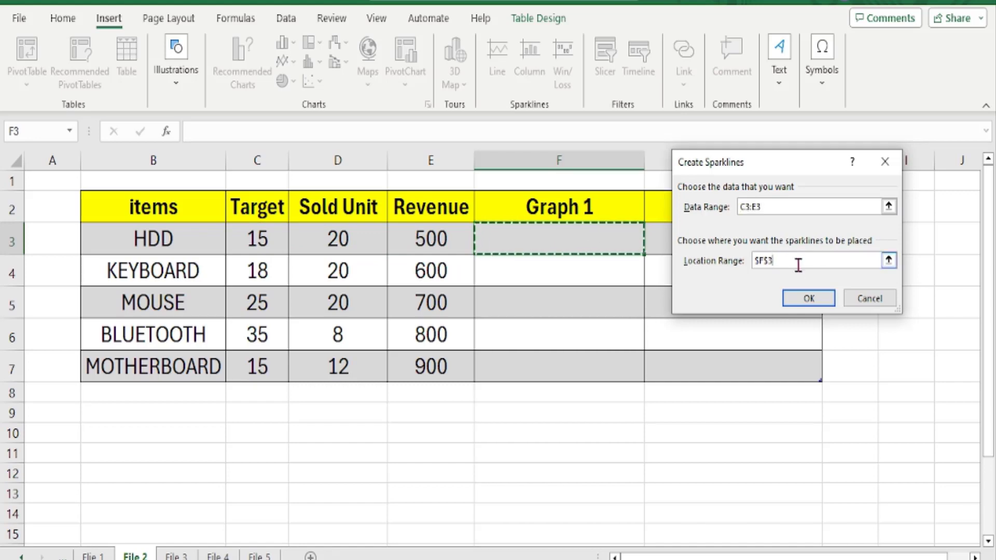
left_click_drag(798, 264, 737, 263)
left_click(787, 259)
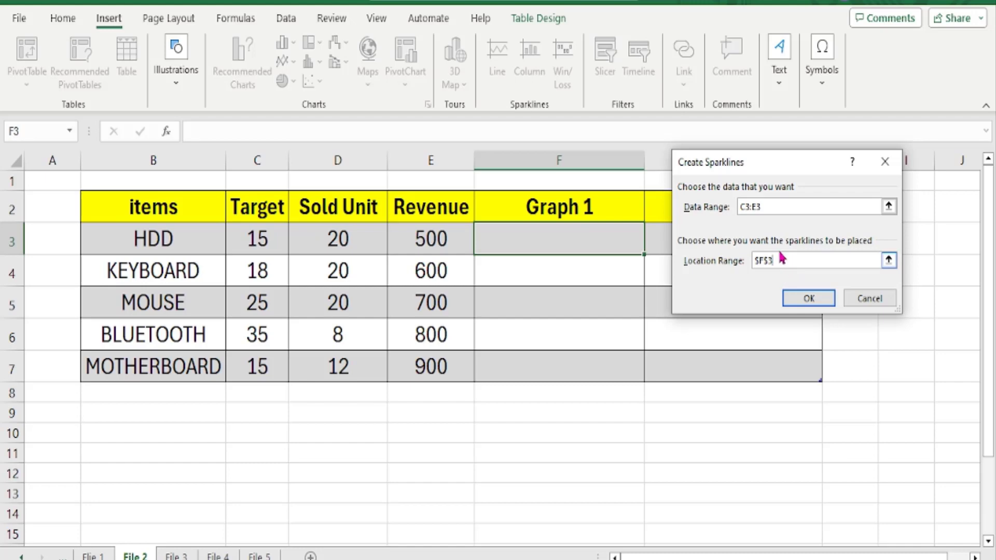
left_click_drag(253, 234, 411, 232)
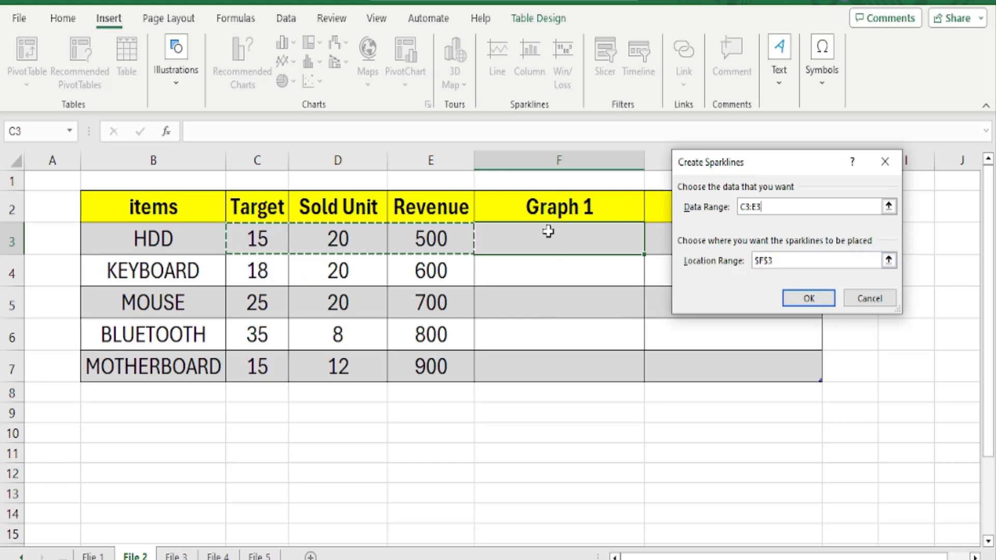
left_click(808, 298)
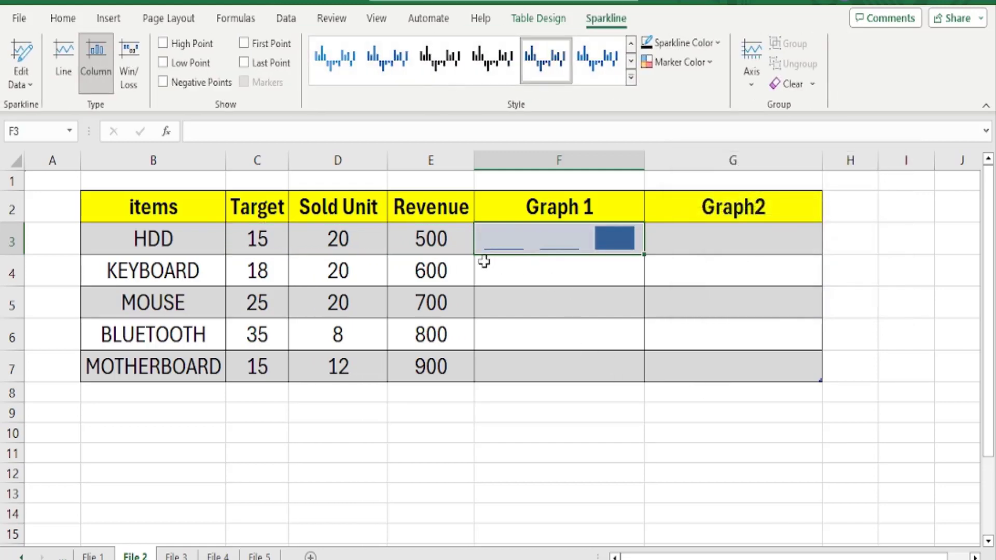
Fill the HDD column sparkline from F3 down through F7 for the remaining items
left_click(257, 240)
left_click(358, 241)
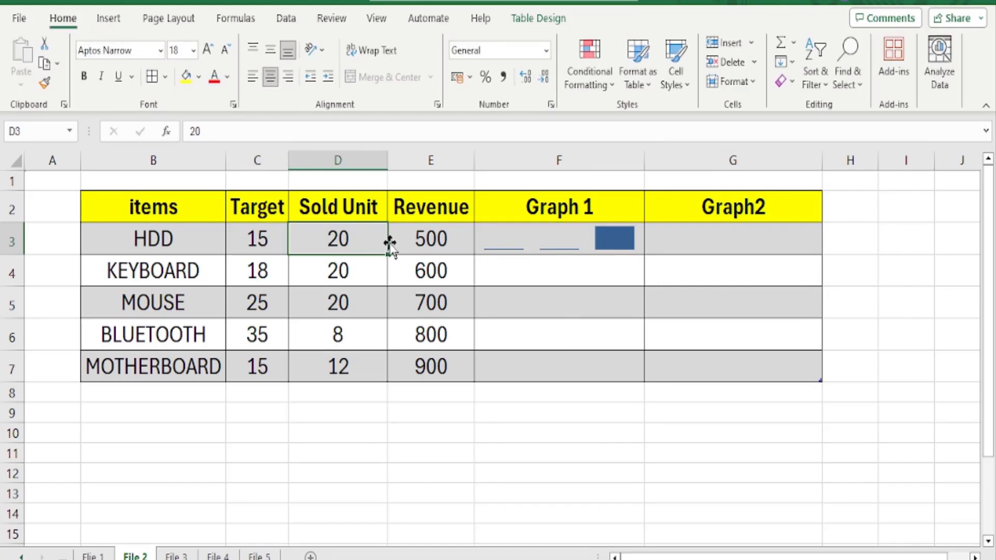
left_click(414, 240)
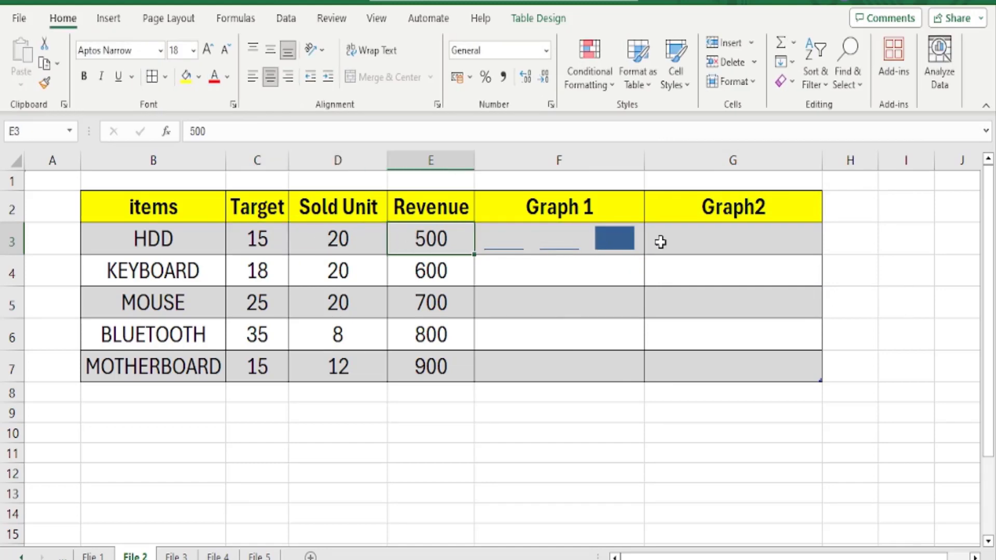
left_click(616, 238)
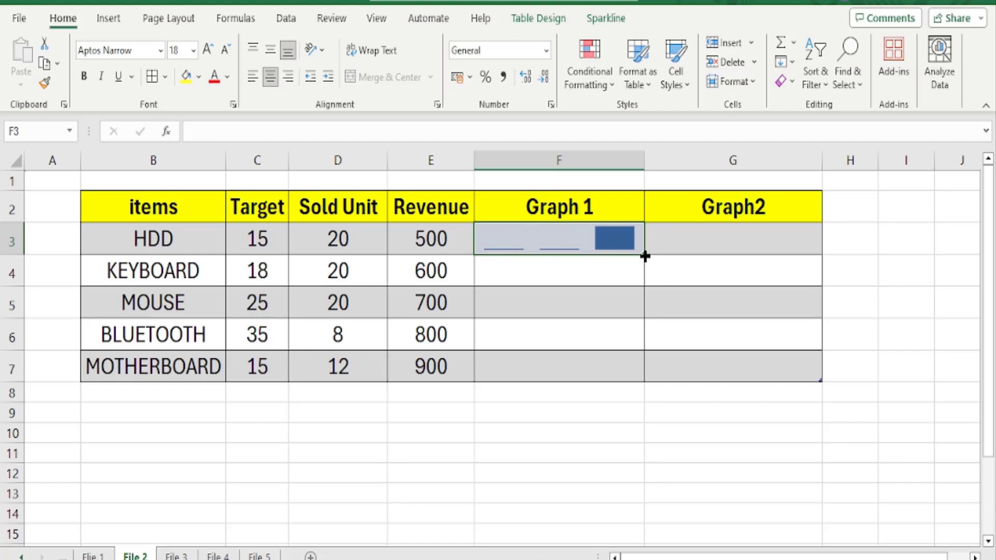
left_click_drag(644, 255, 646, 383)
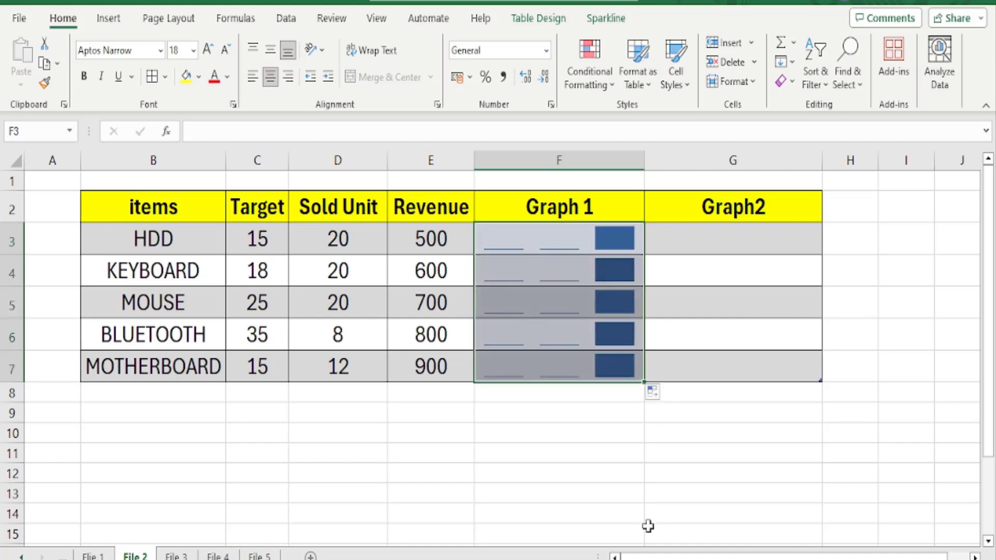
left_click(613, 470)
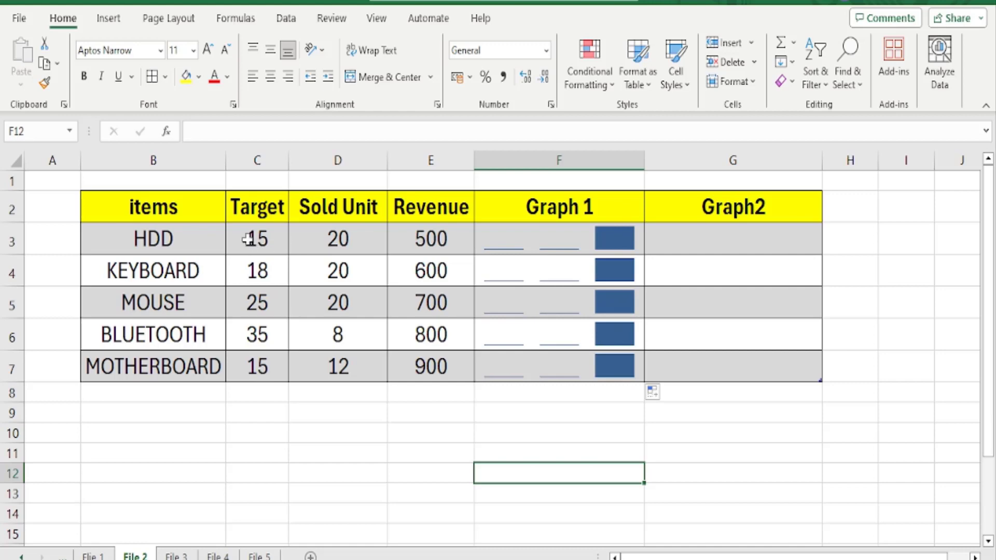
Set the HDD row's Sold Unit to 80 and its Target to 100
left_click(342, 237)
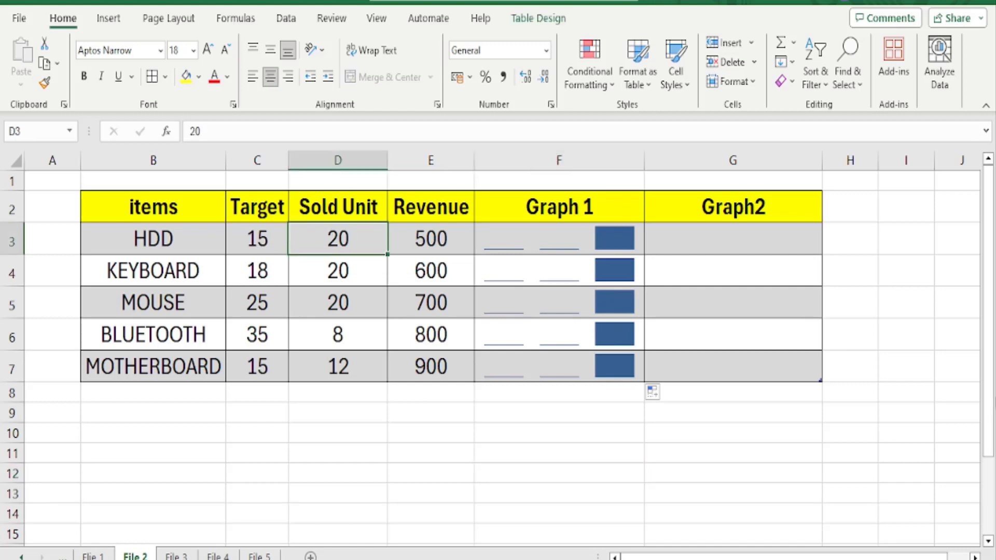
type("80")
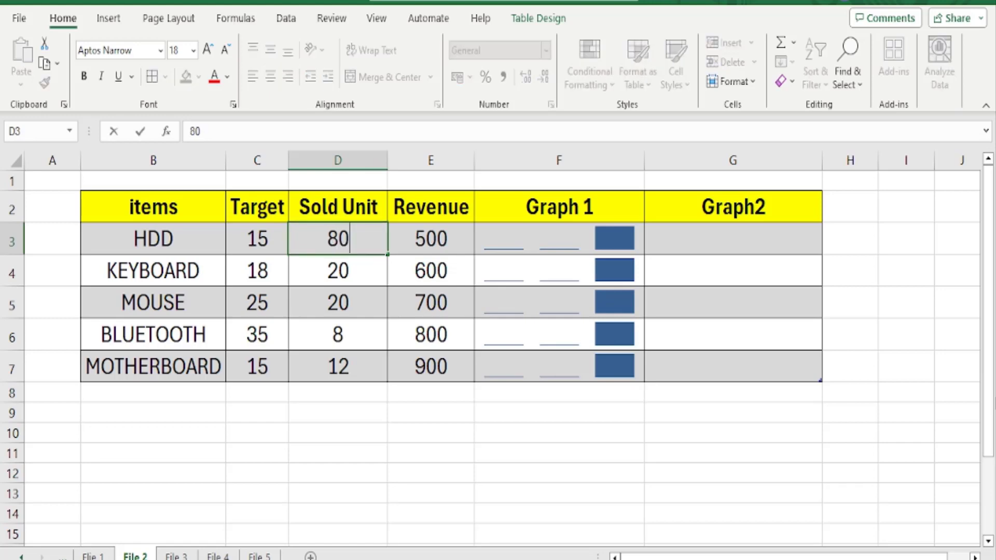
key("Return")
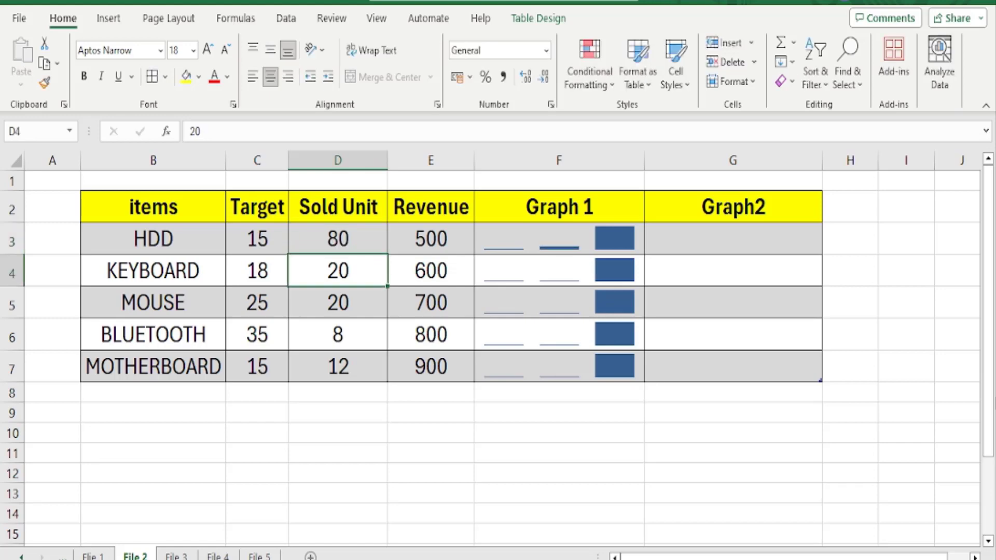
key("Up")
key("Left")
type("100")
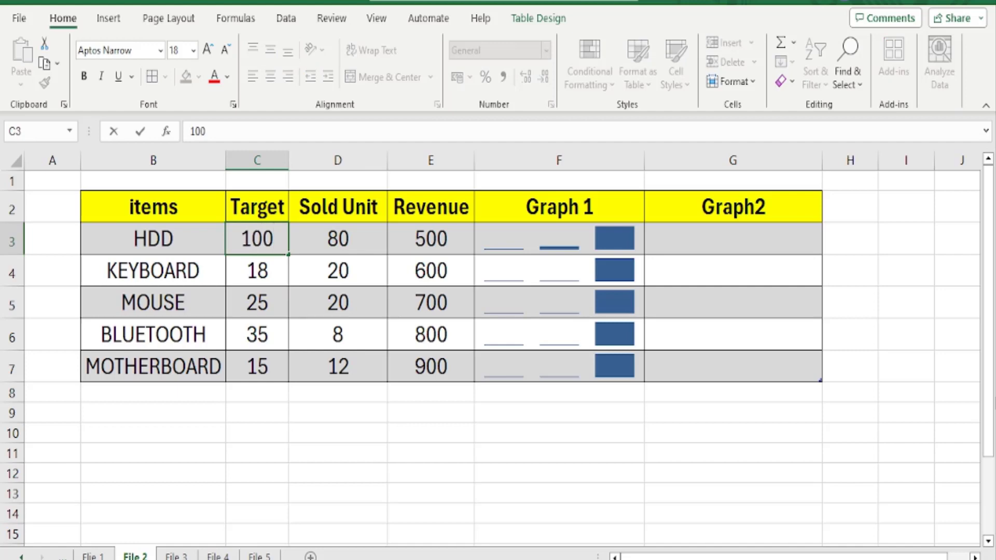
key("Return")
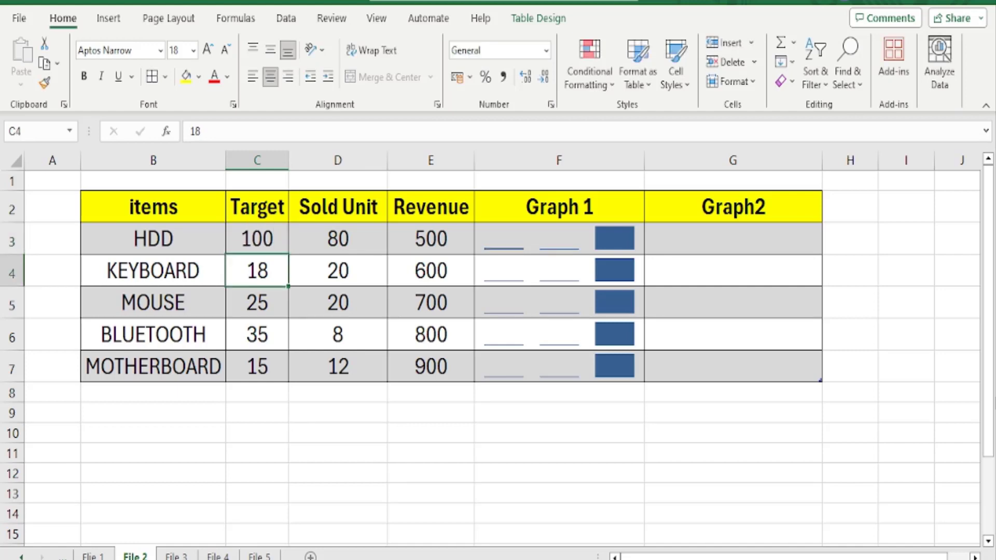
Set the KEYBOARD row's Target to 200 and its Sold Unit to 150
type("200")
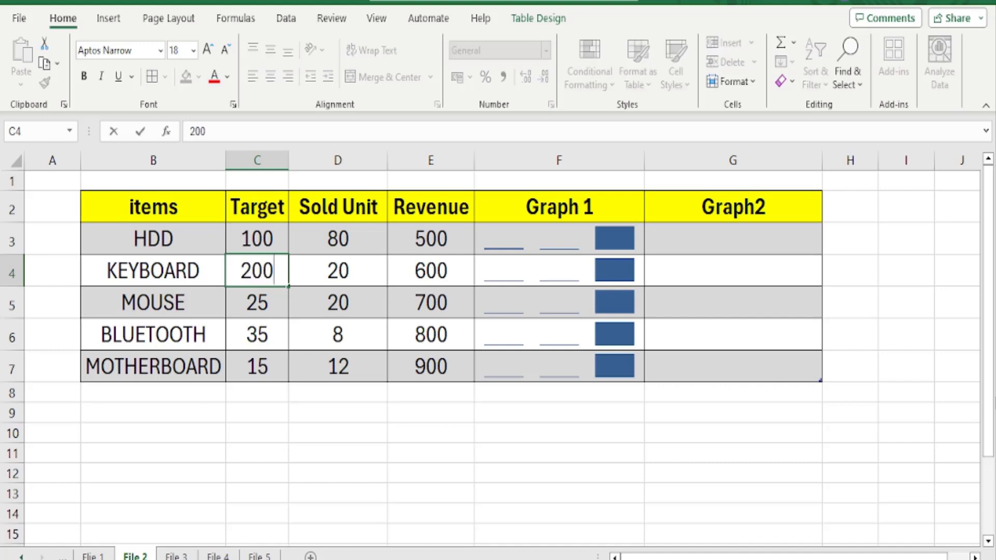
key("Tab")
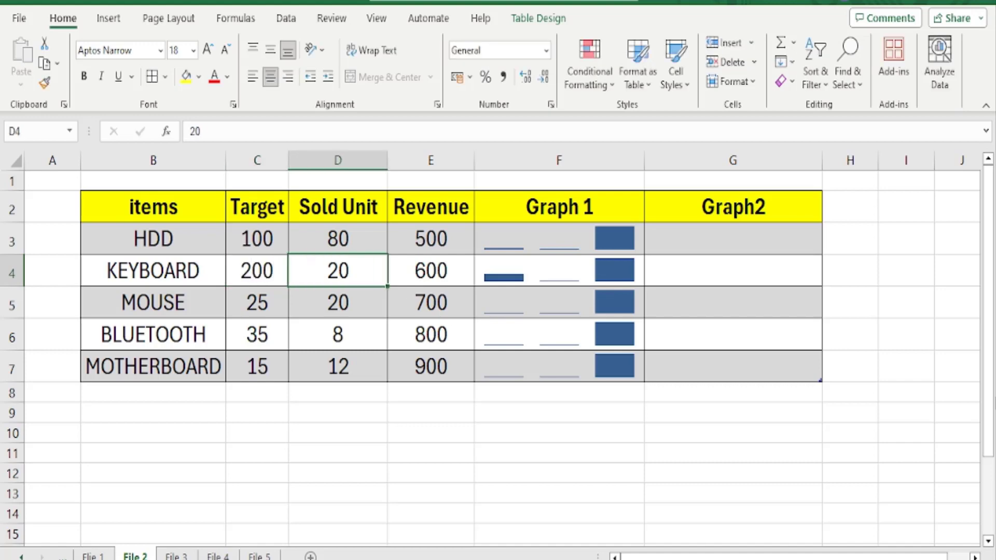
type("150")
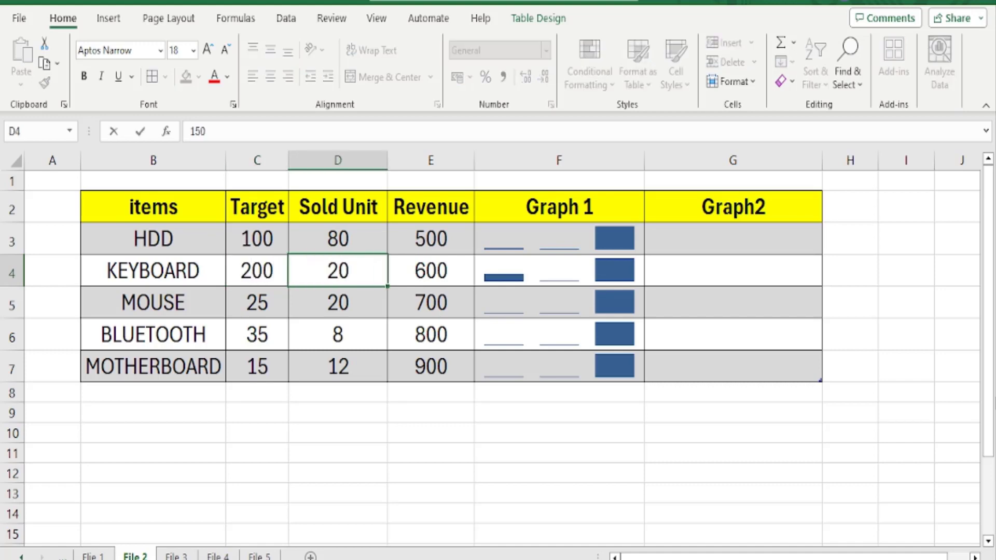
key("Return")
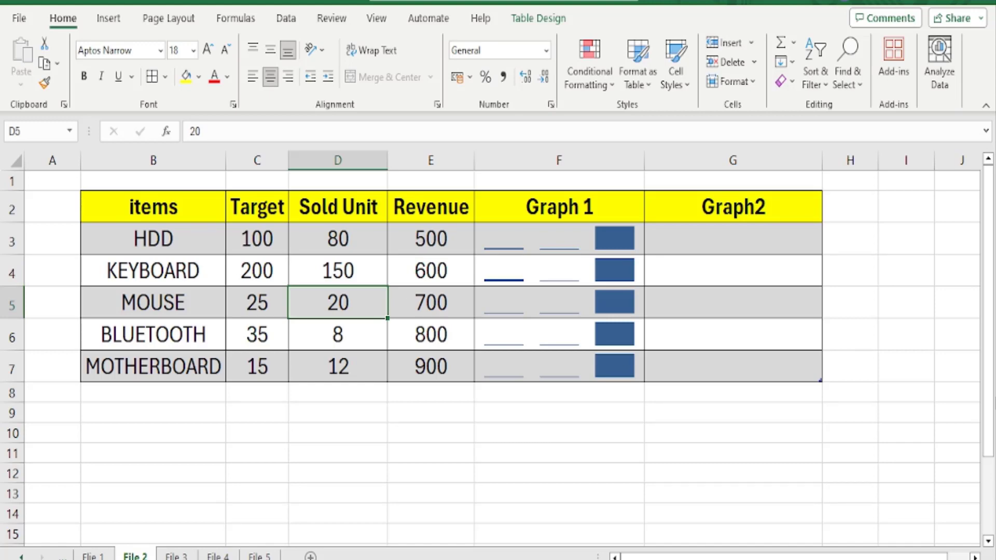
Set the MOUSE row's Target to 500
left_click(262, 312)
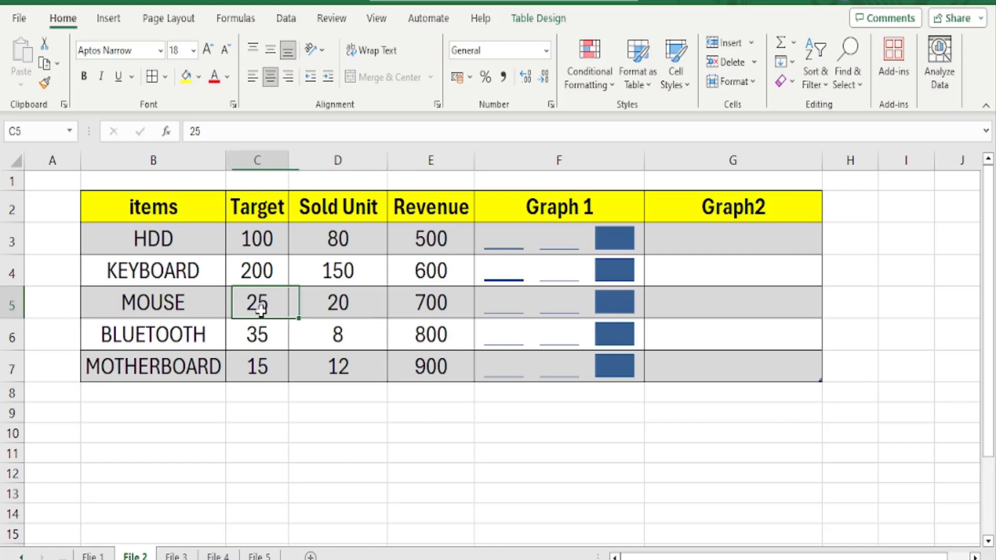
type("500")
key("Return")
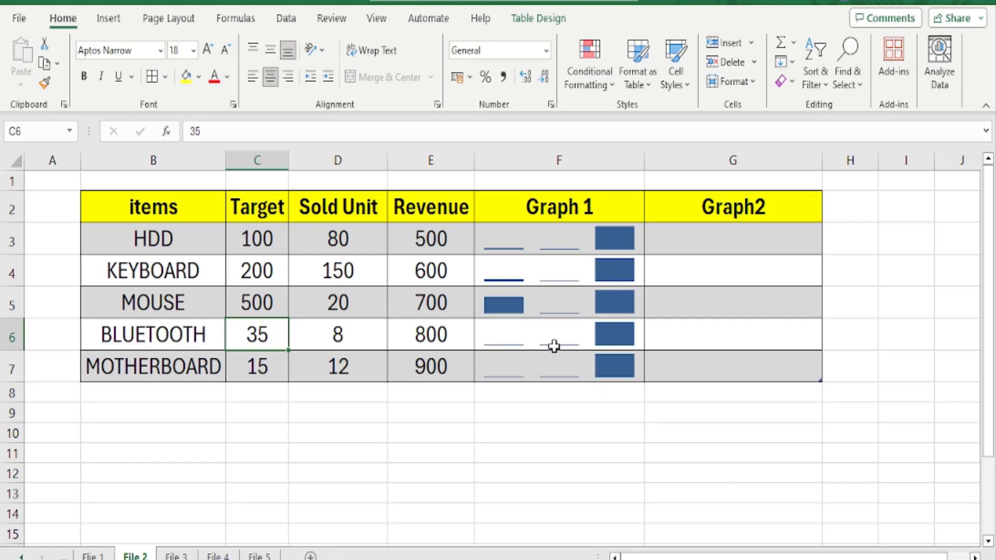
Insert a line sparkline in G3 from data range C3:E3 and fill it down through G7
left_click(738, 236)
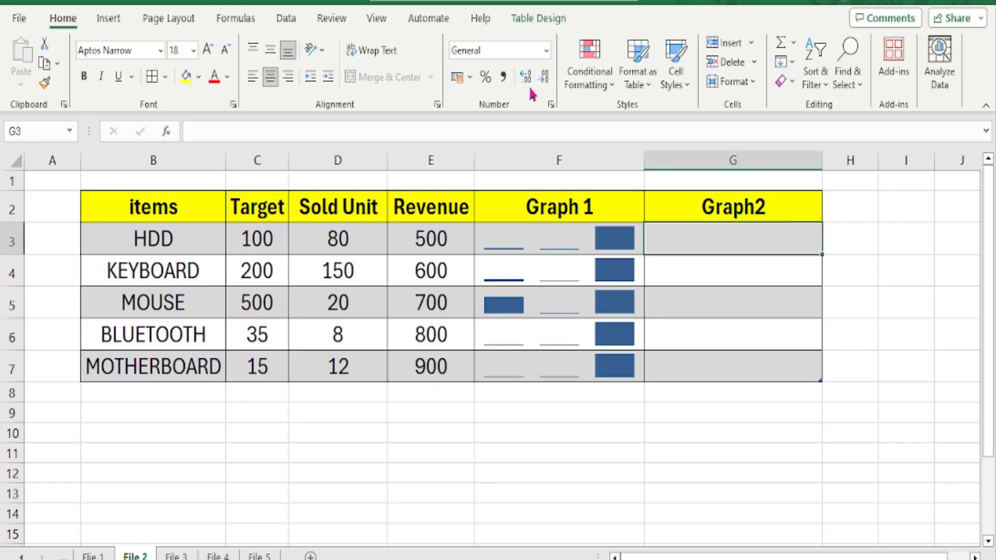
left_click(106, 19)
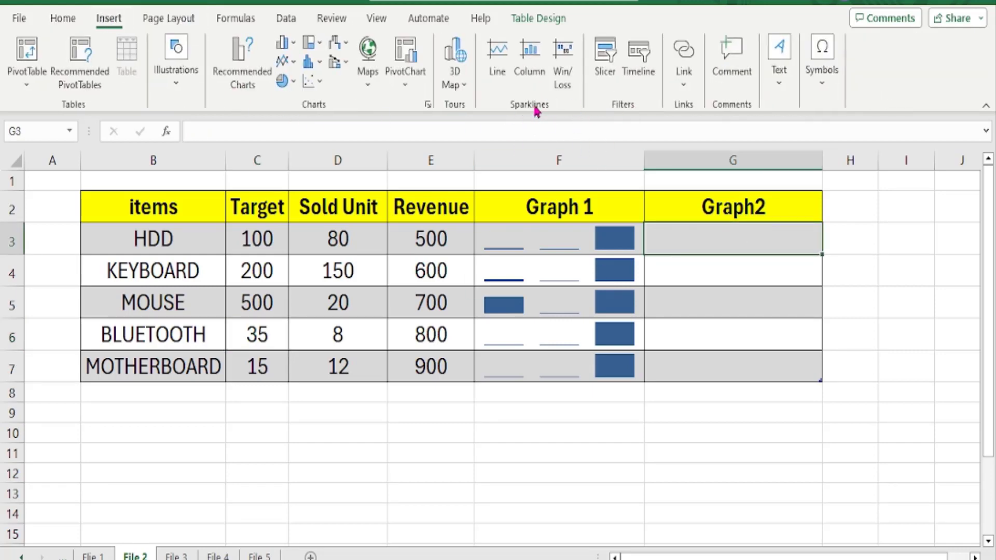
left_click(499, 61)
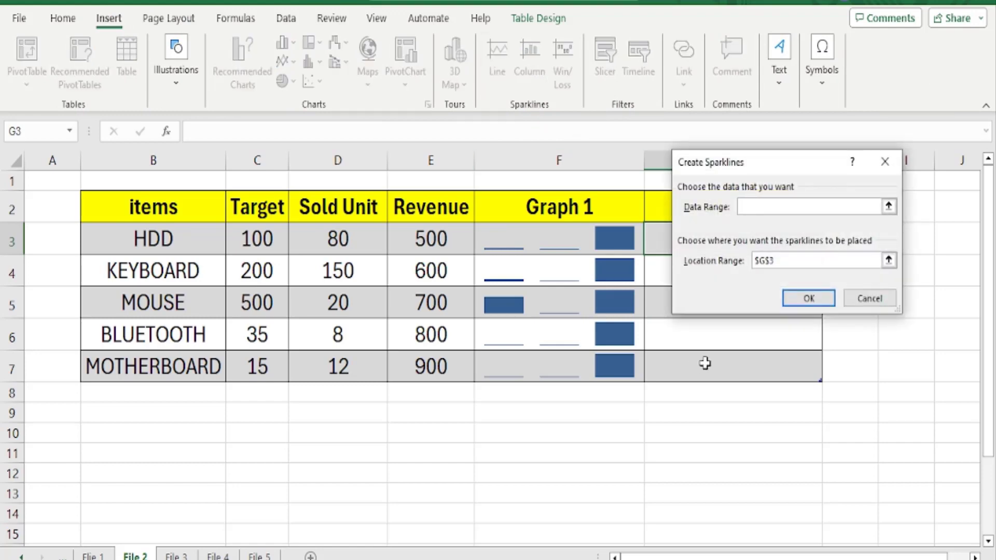
left_click_drag(259, 234, 445, 234)
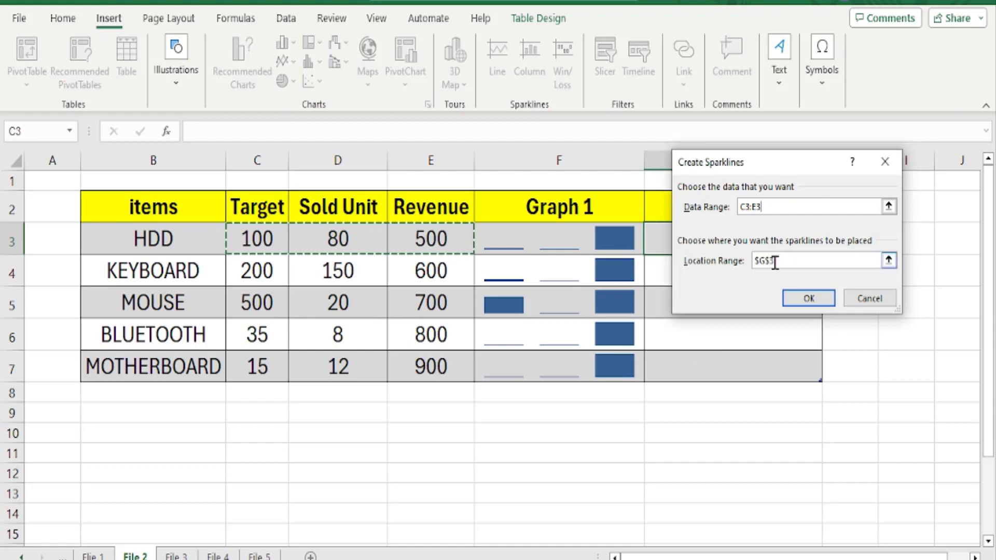
left_click_drag(791, 162, 866, 273)
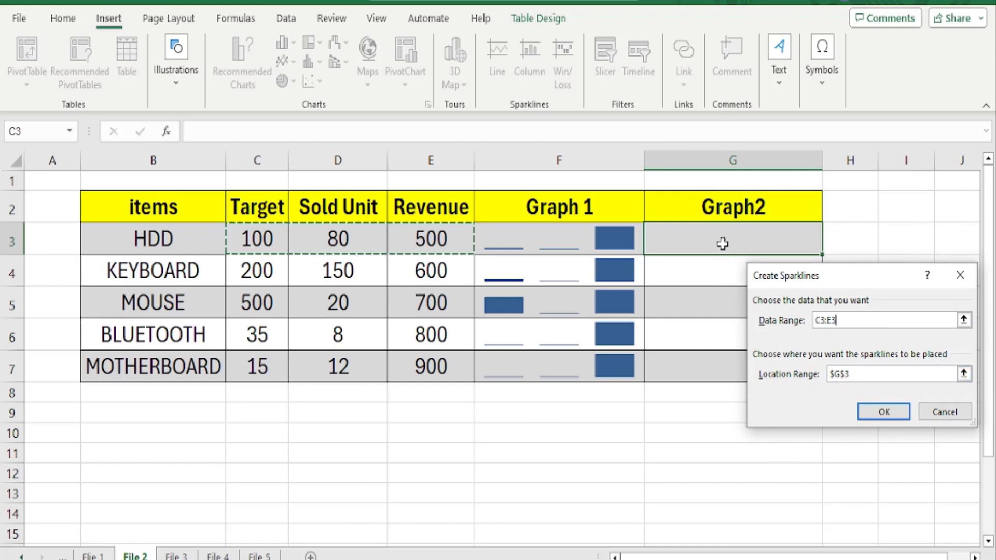
left_click(877, 415)
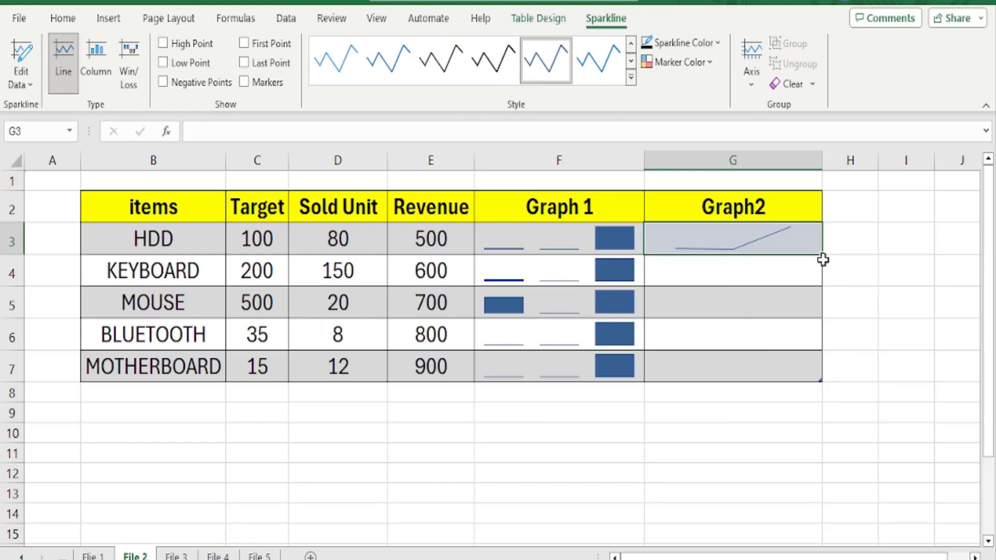
left_click_drag(823, 254, 823, 382)
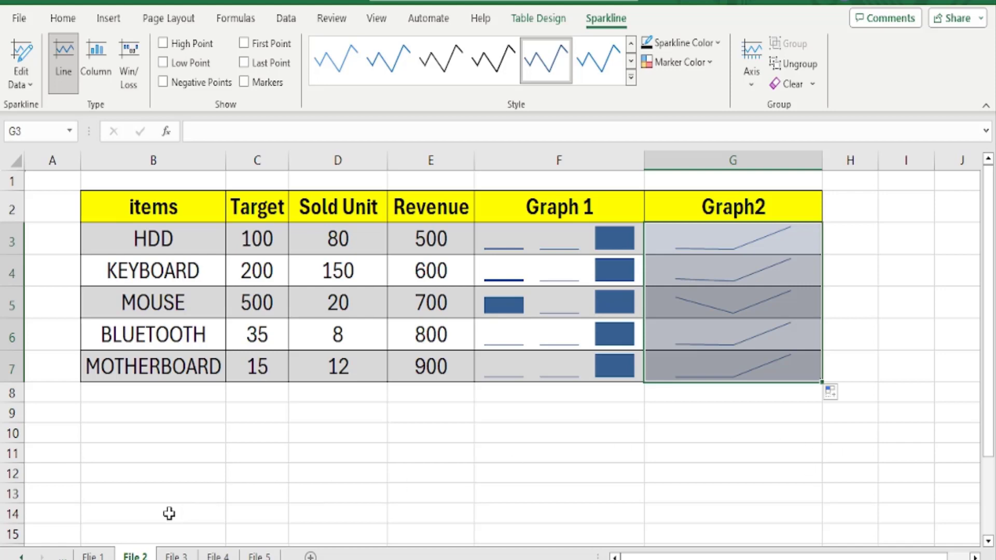
Open the File 3 sheet and select the first entry in the names column
left_click(176, 555)
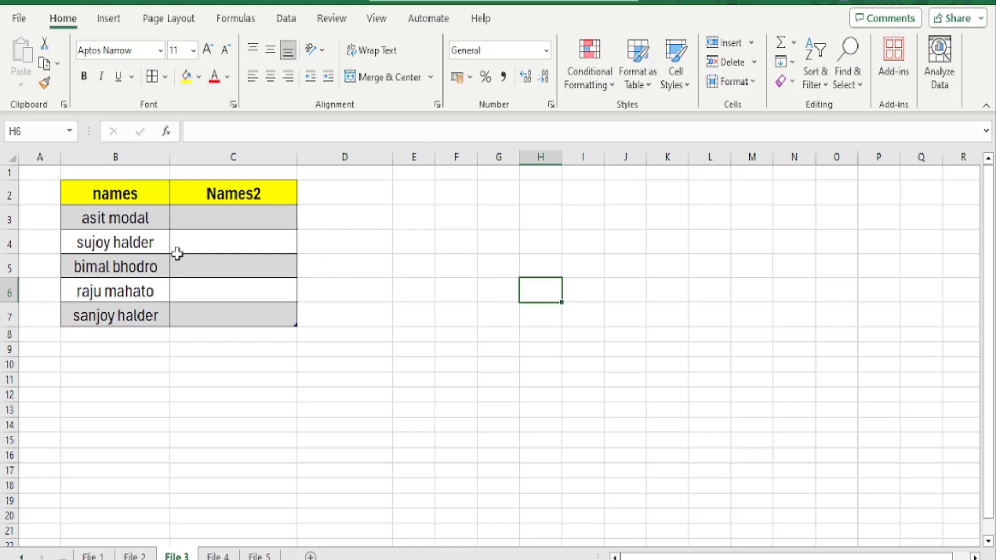
scroll(183, 274, "up", 5)
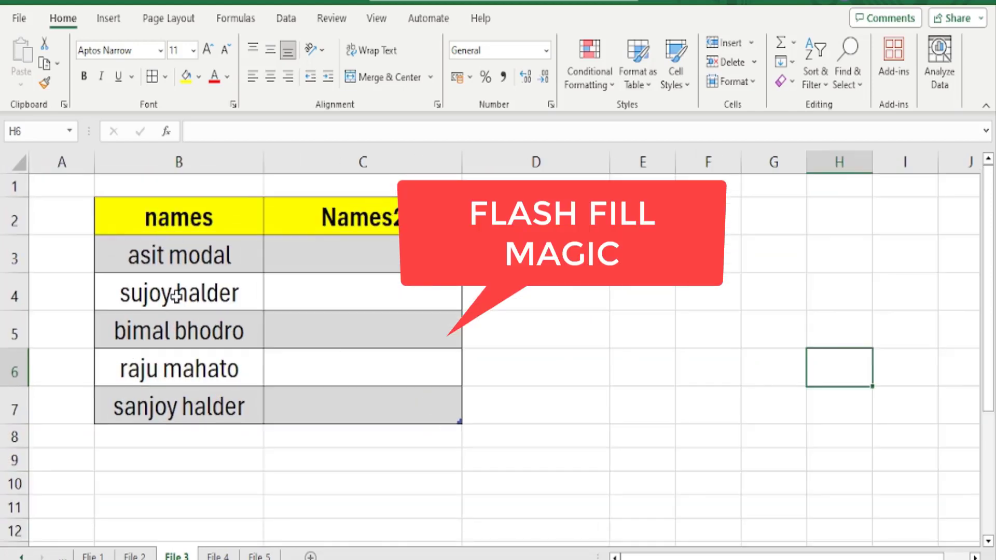
left_click(135, 241)
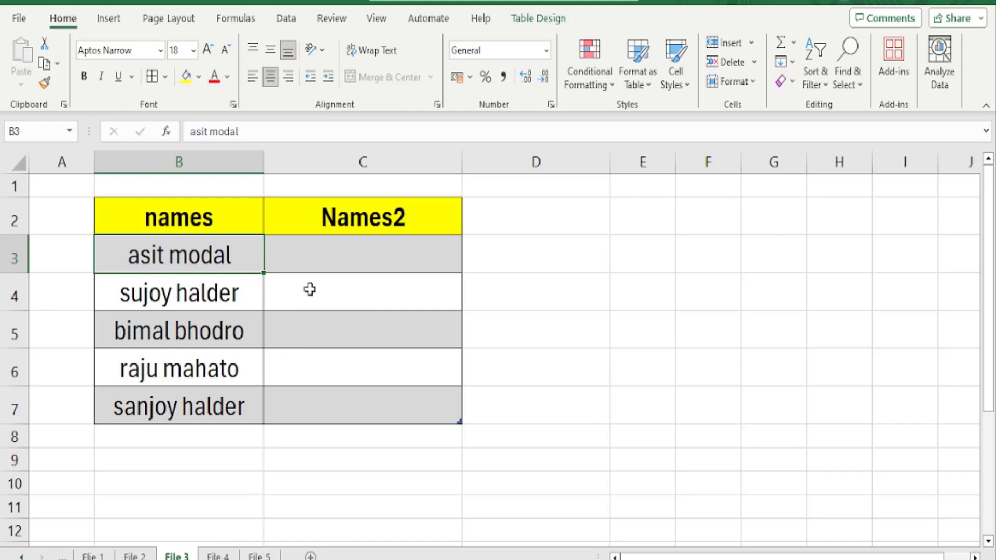
Enter the first person's full name in C3 with each word capitalized
left_click(317, 256)
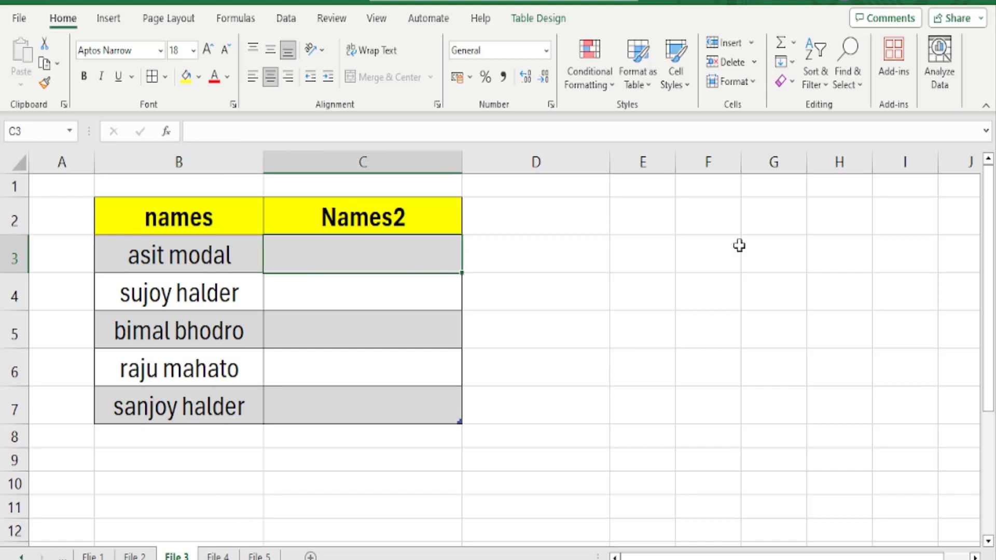
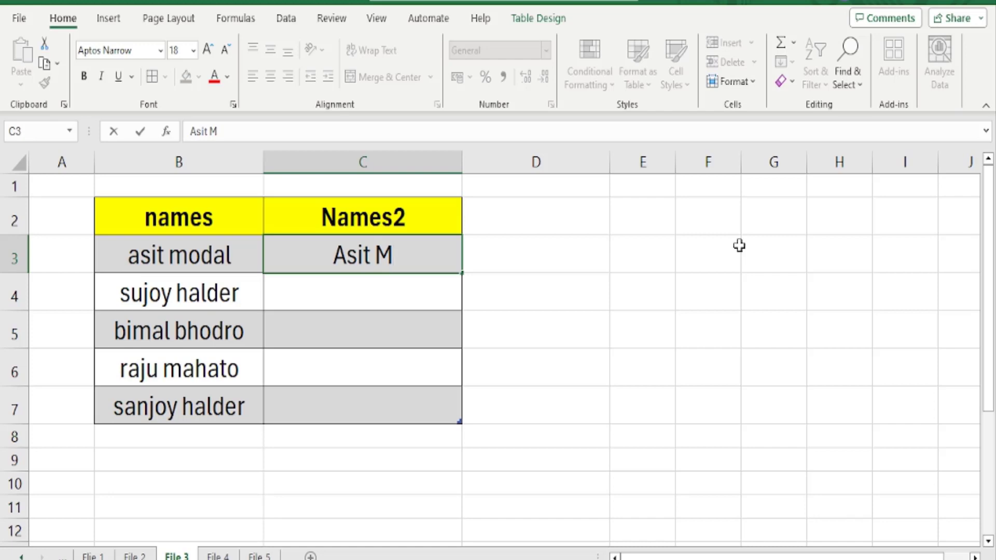
key("Return")
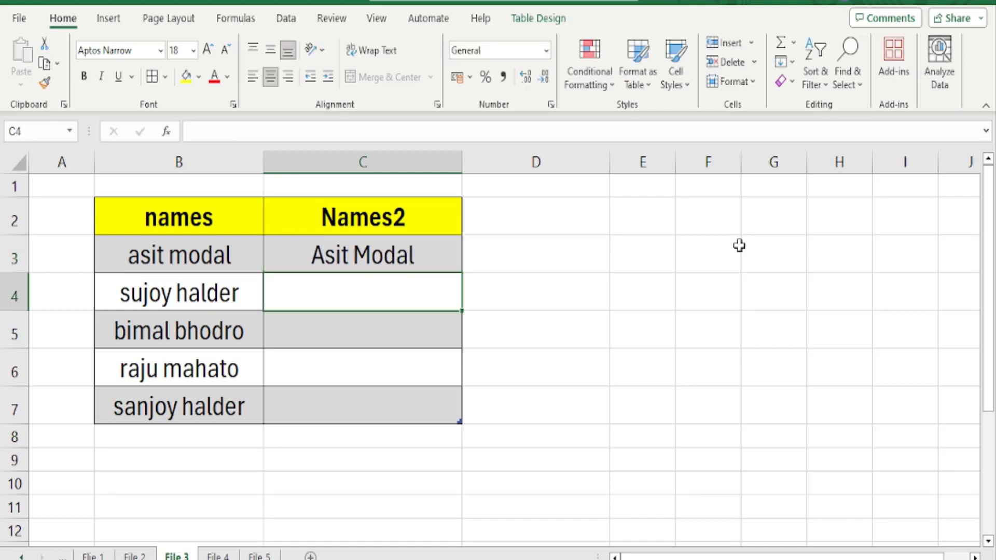
Clear the capitalized name from C3
key("Up")
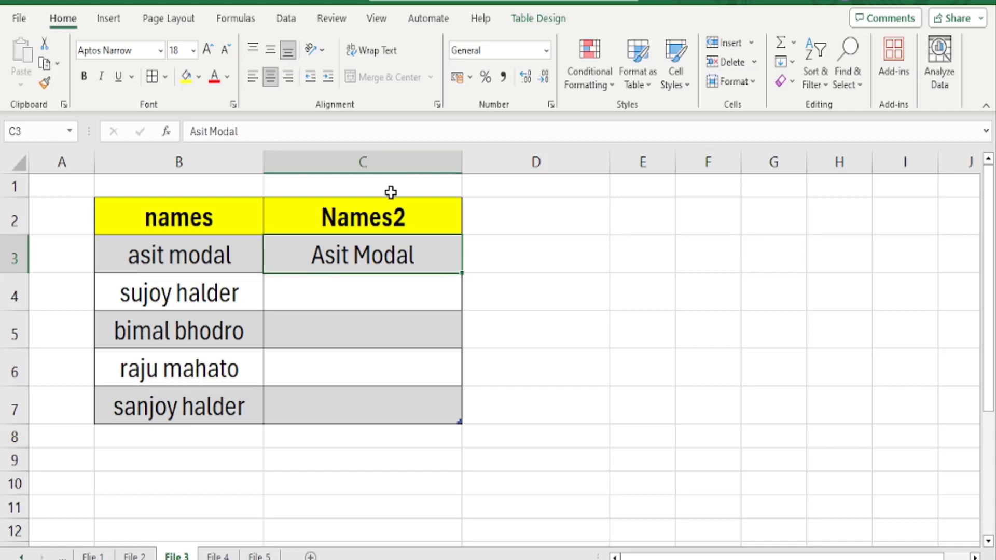
left_click_drag(204, 249, 209, 371)
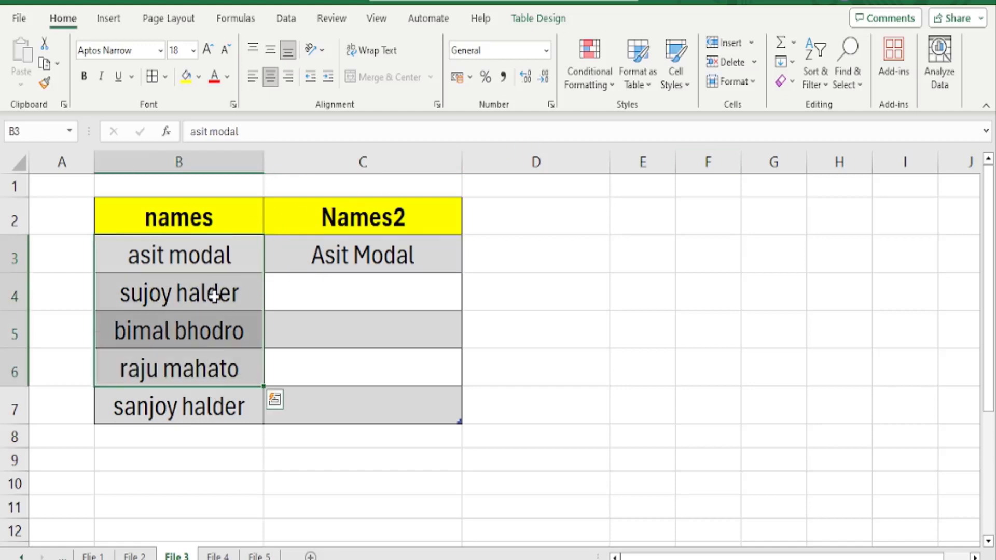
left_click(187, 253)
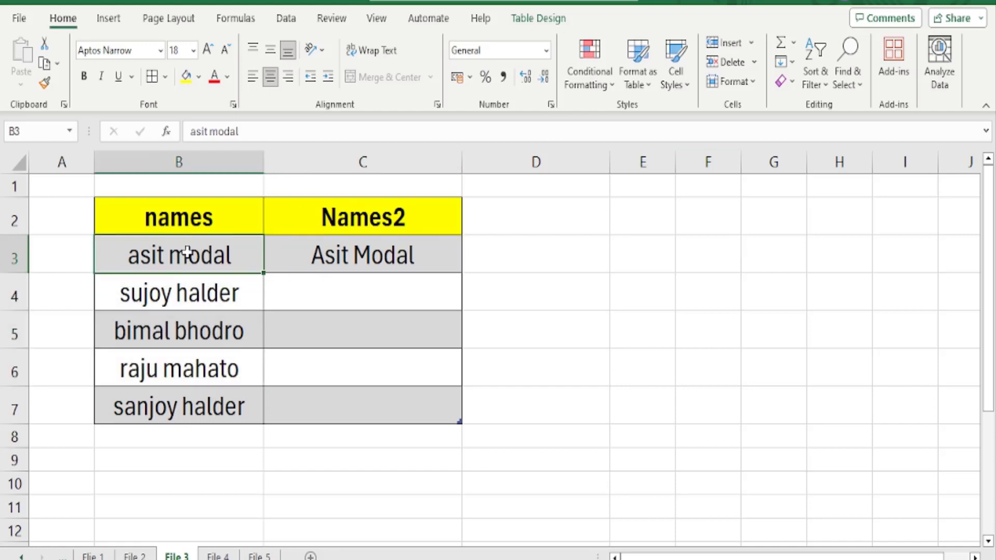
left_click(384, 258)
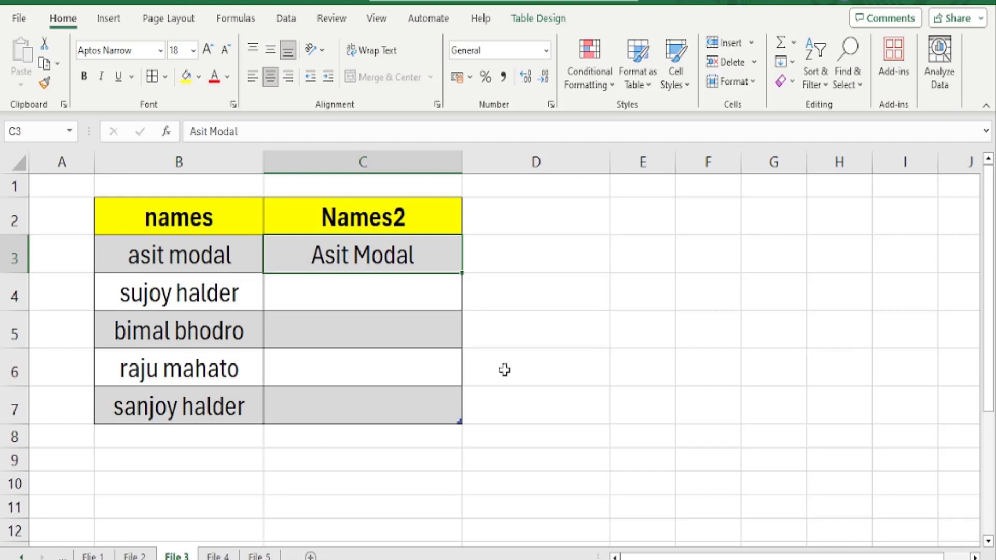
key("Delete")
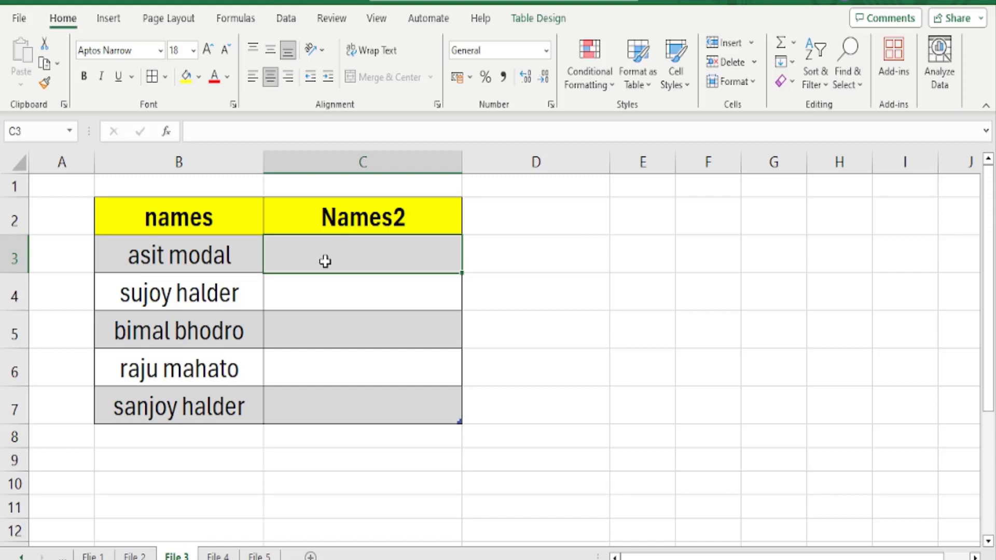
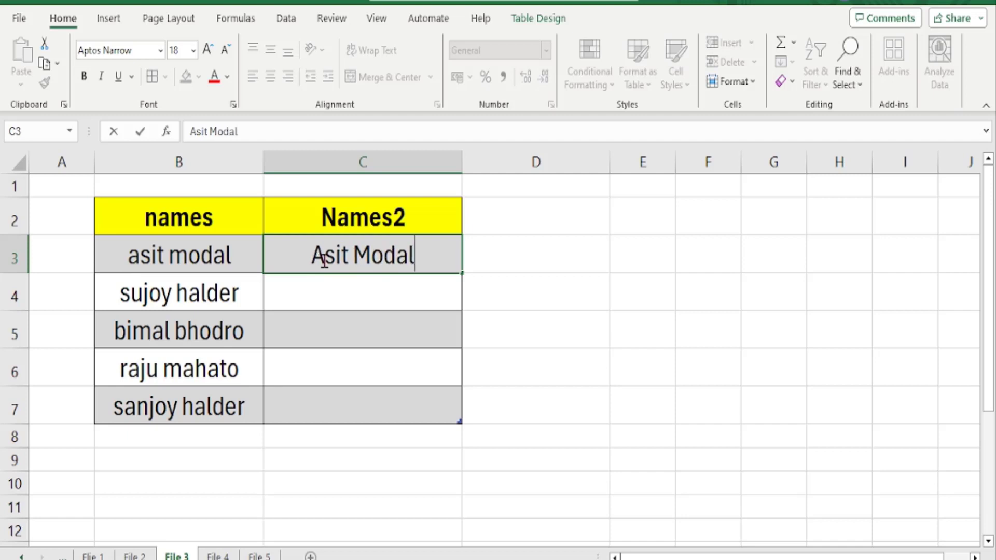
Enter the first person's full name in proper case in C3 and Flash Fill the remaining Names2 cells
key("Return")
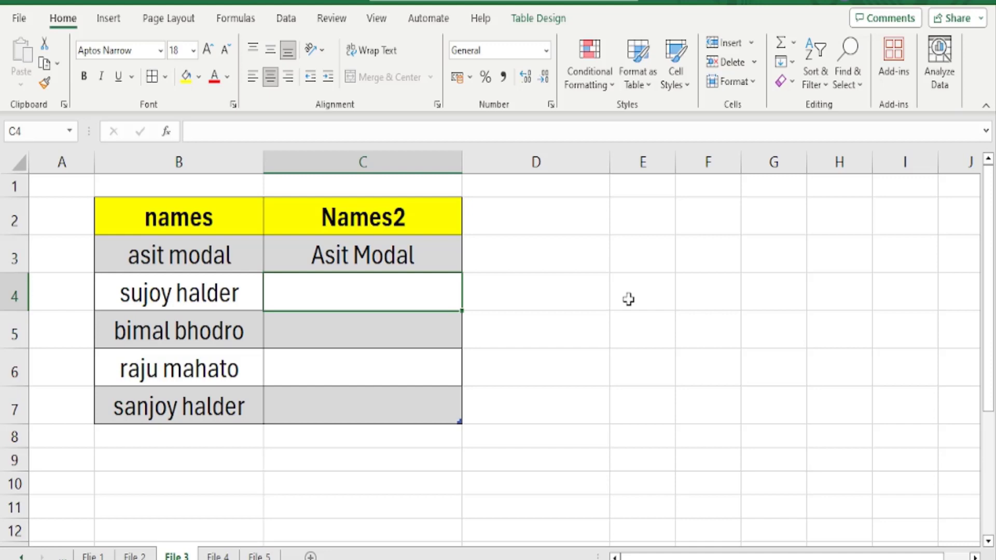
key("ctrl+e")
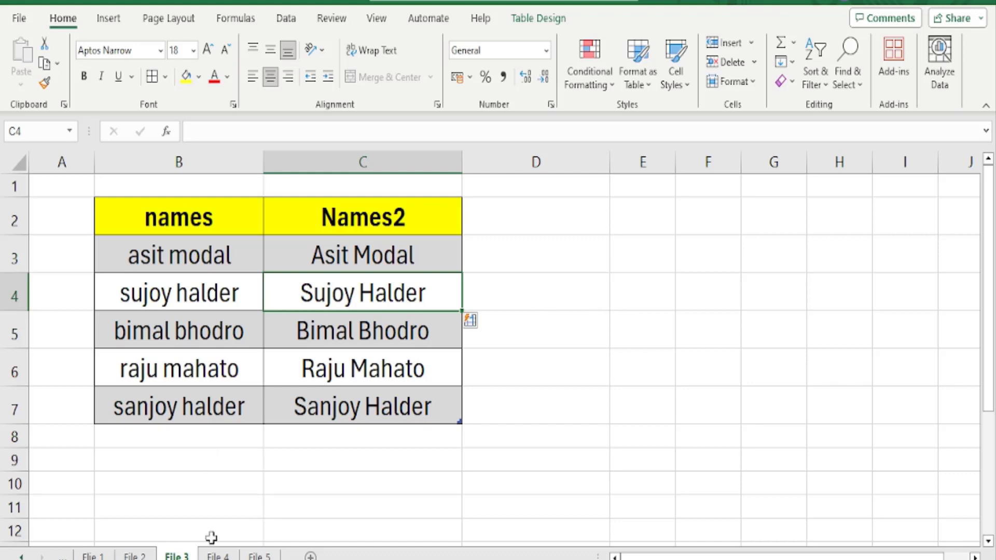
On the File 4 sheet, begin a CELL function formula in C10 below the names table
left_click(218, 555)
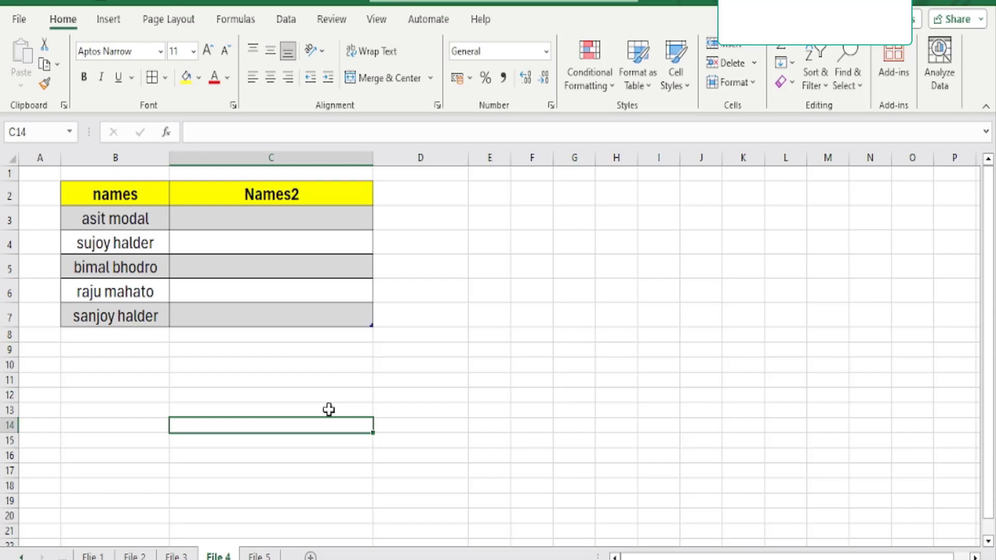
key("Up")
key("Up")
key("Up")
key("Up")
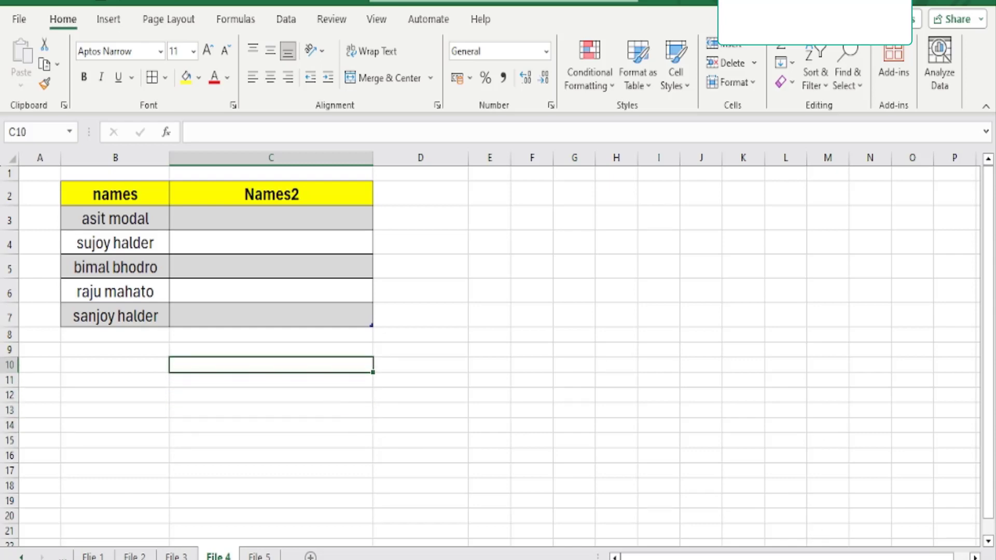
left_click(958, 559)
left_click(958, 559)
left_click(958, 559)
left_click(958, 559)
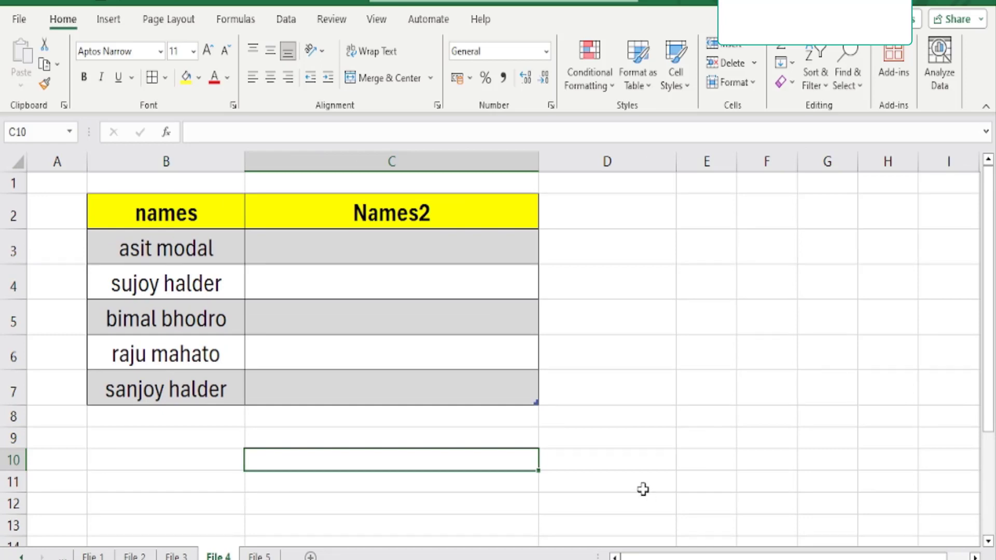
type("=")
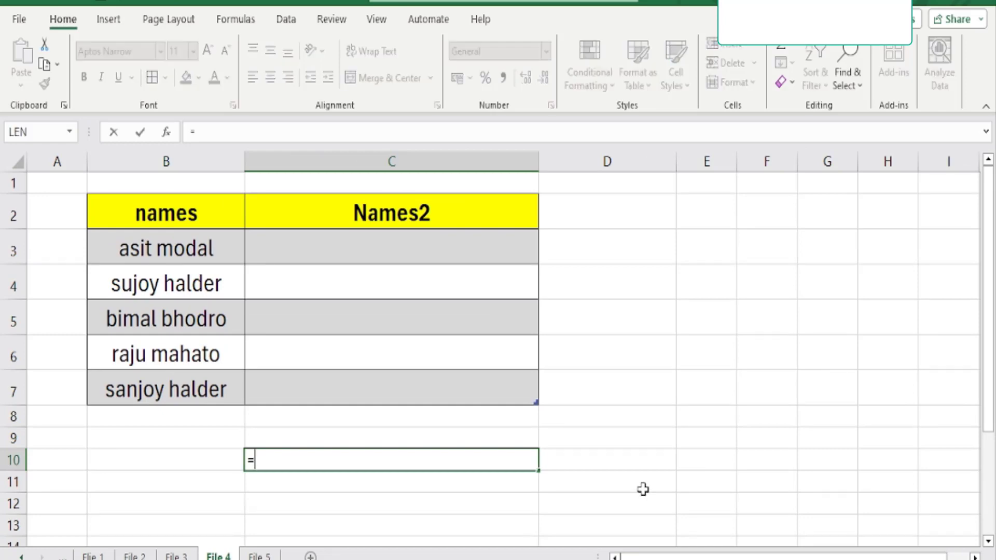
type("CELL")
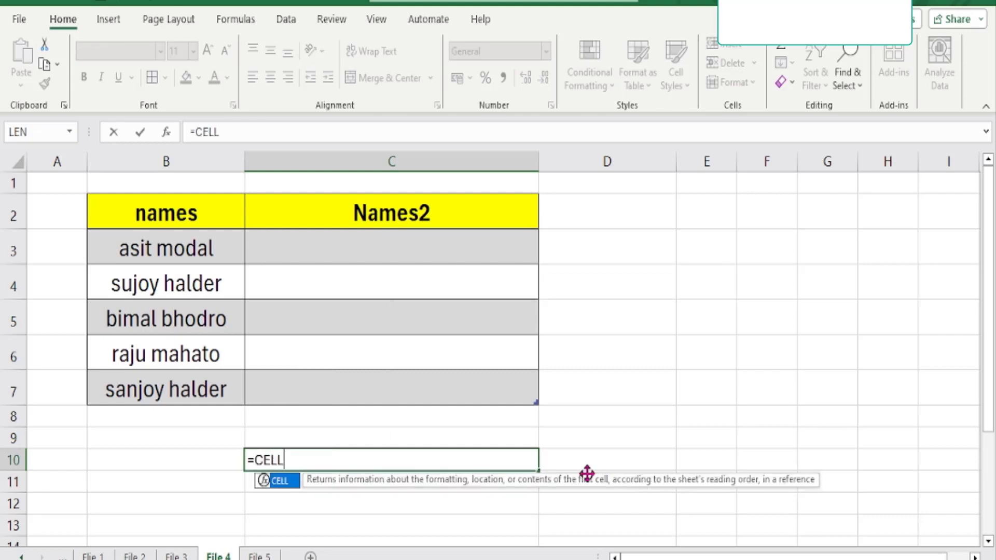
type("(")
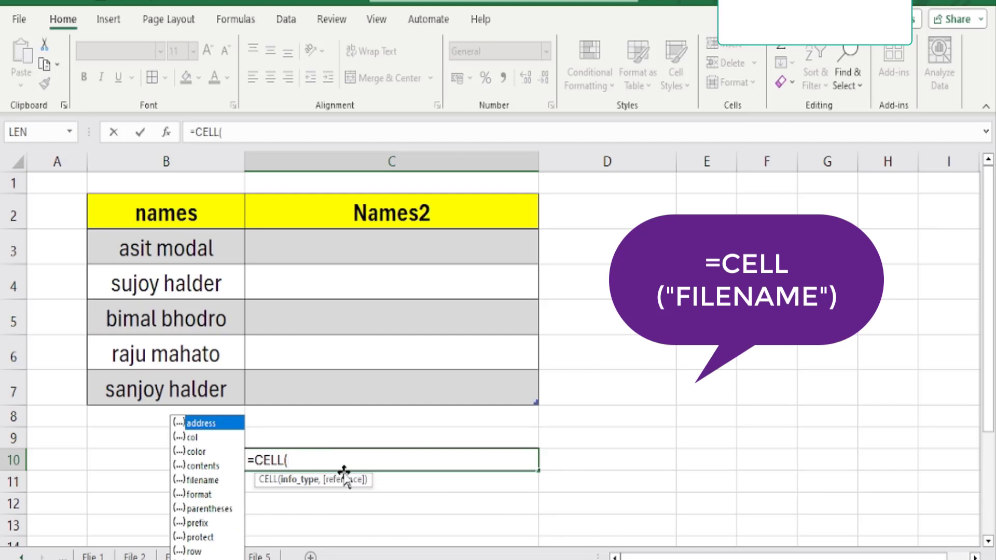
type("\"")
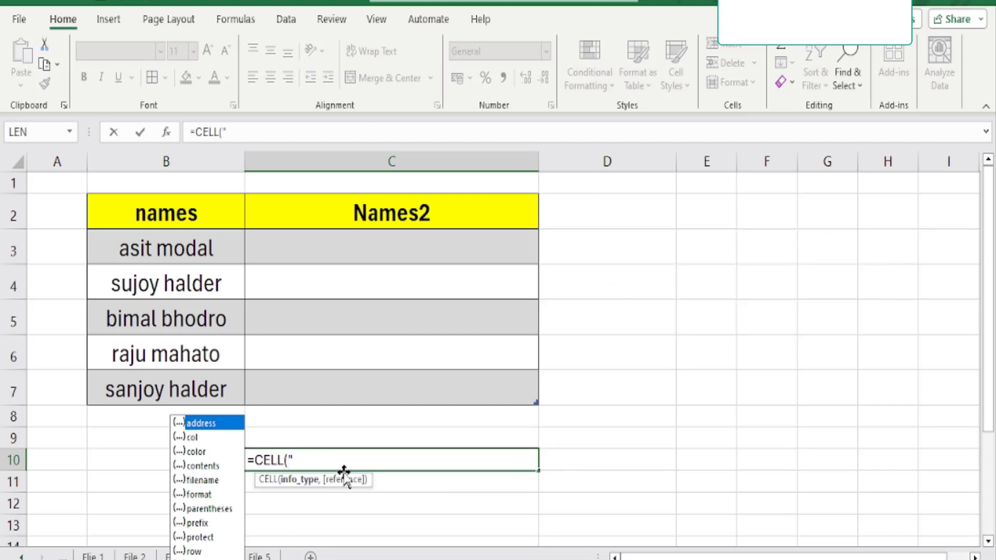
type("FILE")
key("BackSpace")
key("BackSpace")
key("BackSpace")
key("BackSpace")
left_click(210, 481)
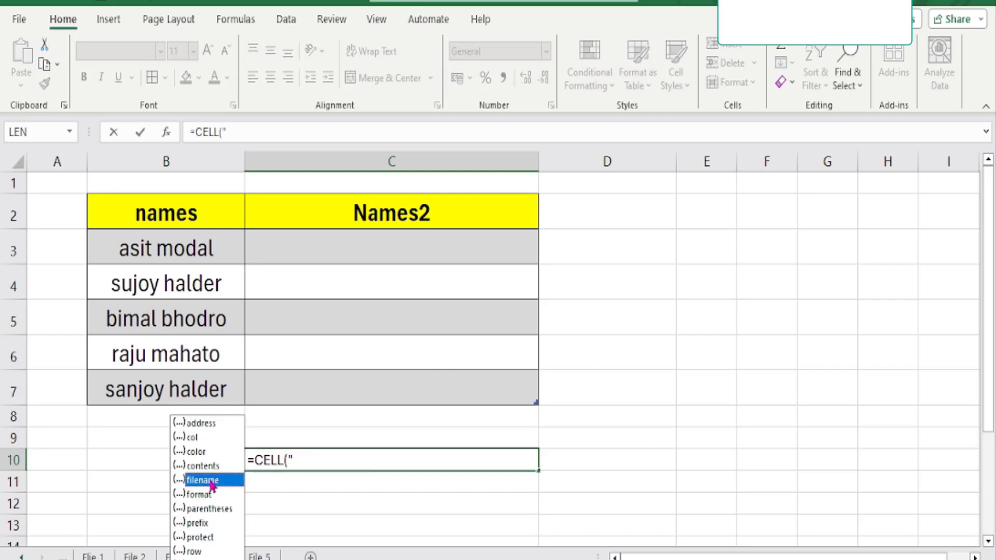
double_click(211, 481)
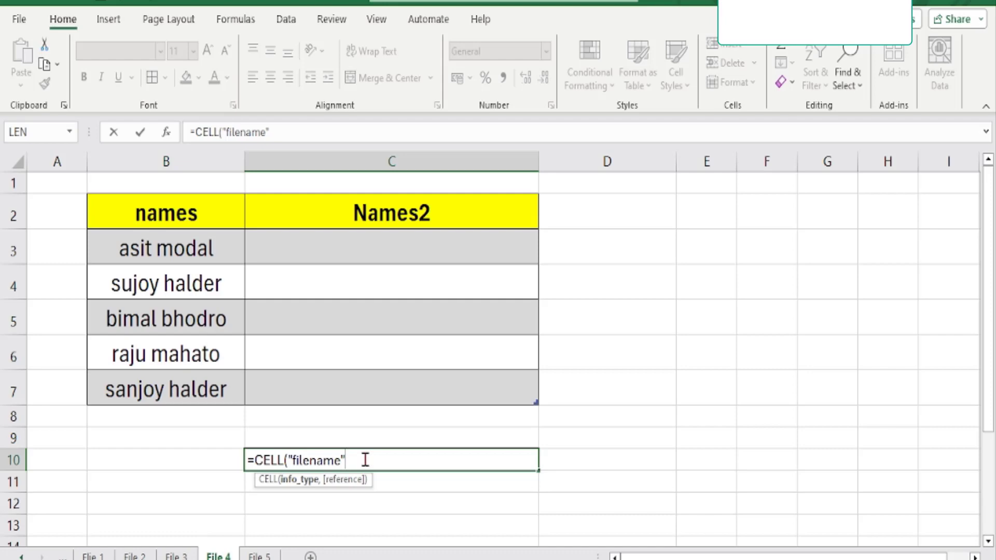
key("BackSpace")
key("BackSpace")
key("BackSpace")
key("BackSpace")
key("BackSpace")
key("BackSpace")
key("BackSpace")
key("BackSpace")
key("BackSpace")
key("BackSpace")
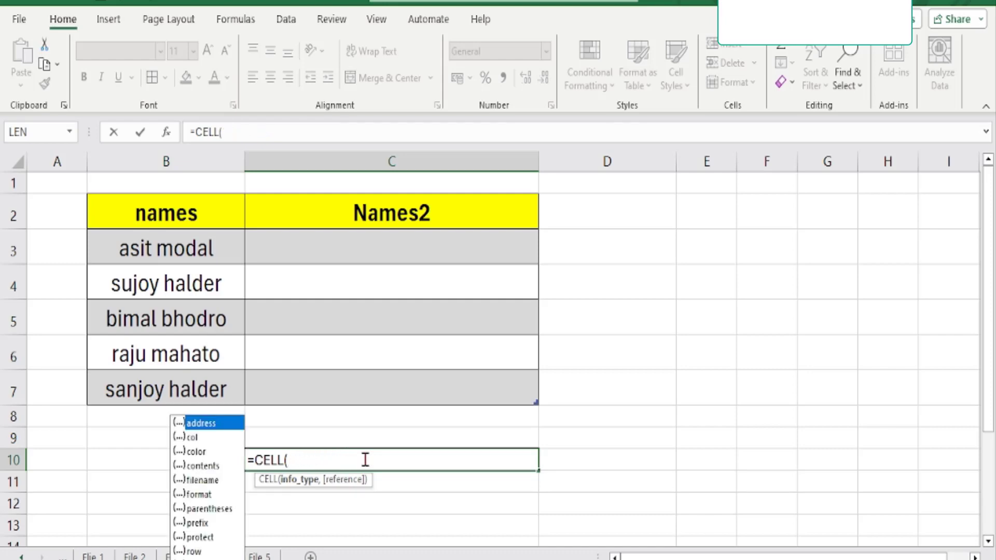
type("\"")
type("FILE NAME")
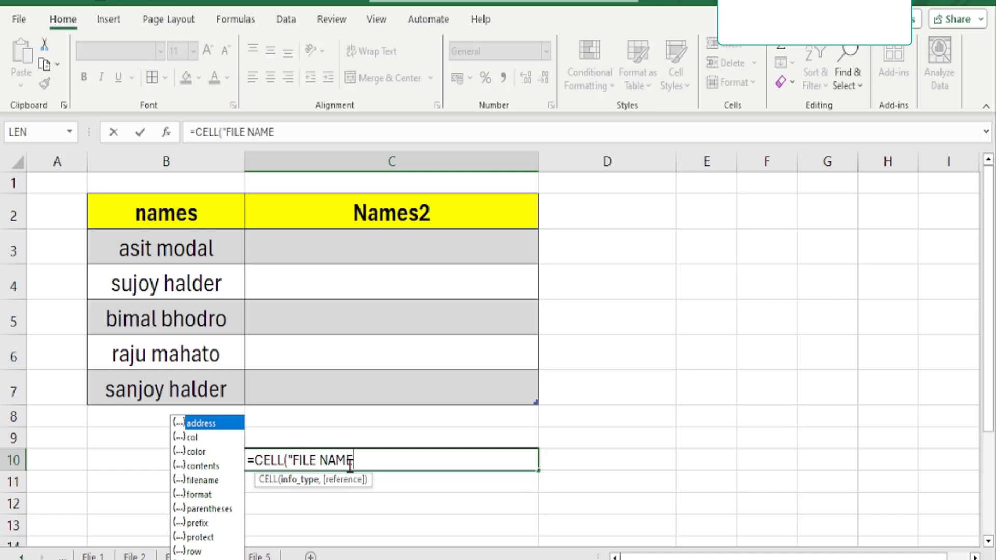
key("BackSpace")
key("BackSpace")
key("BackSpace")
key("BackSpace")
key("BackSpace")
key("BackSpace")
key("BackSpace")
key("BackSpace")
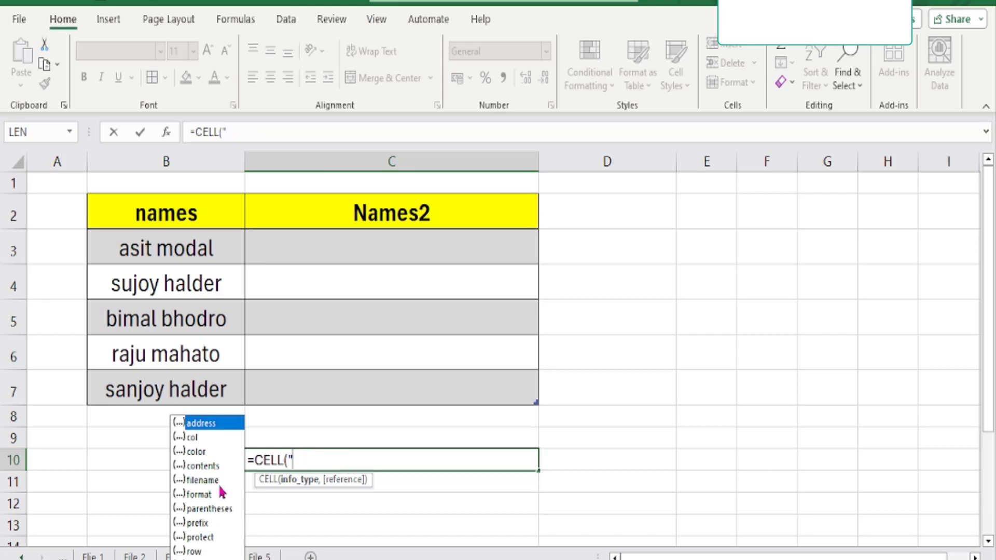
Complete the C10 formula as =CELL("filename") using the suggested filename info type and enter it
left_click(197, 481)
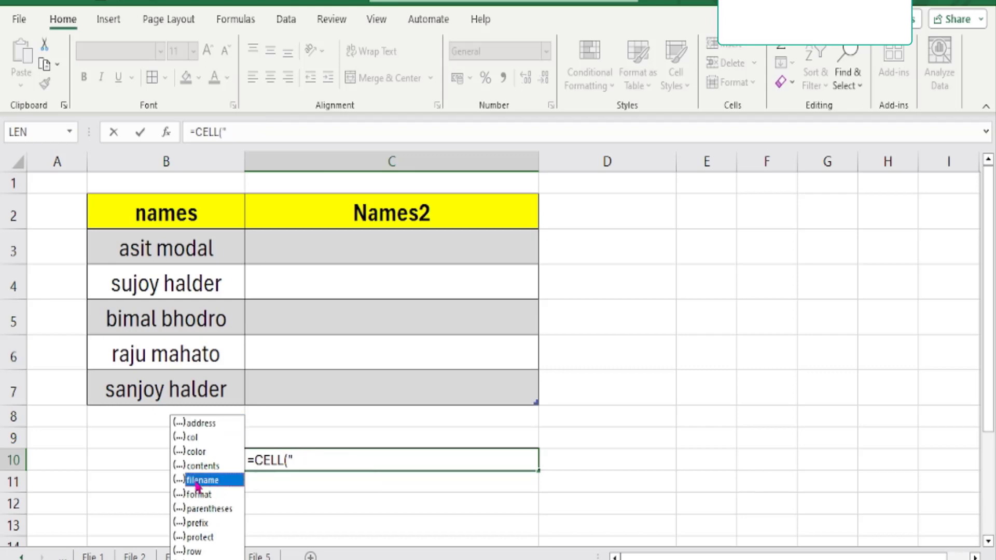
double_click(197, 481)
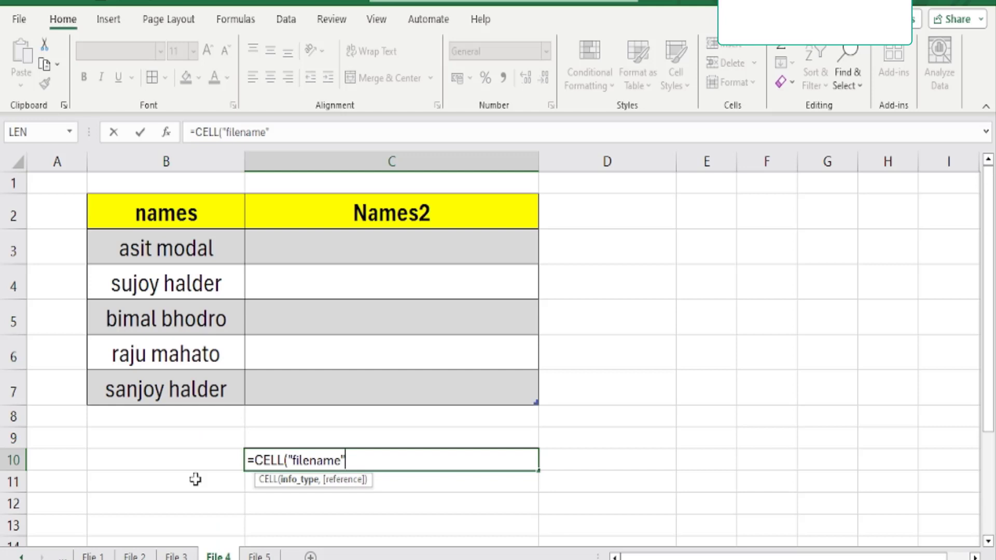
type(")")
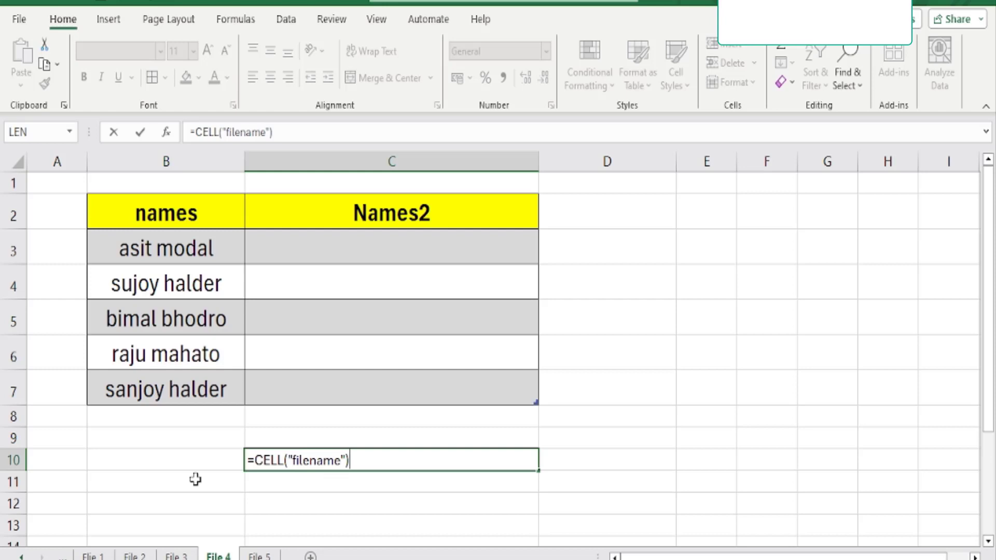
key("Return")
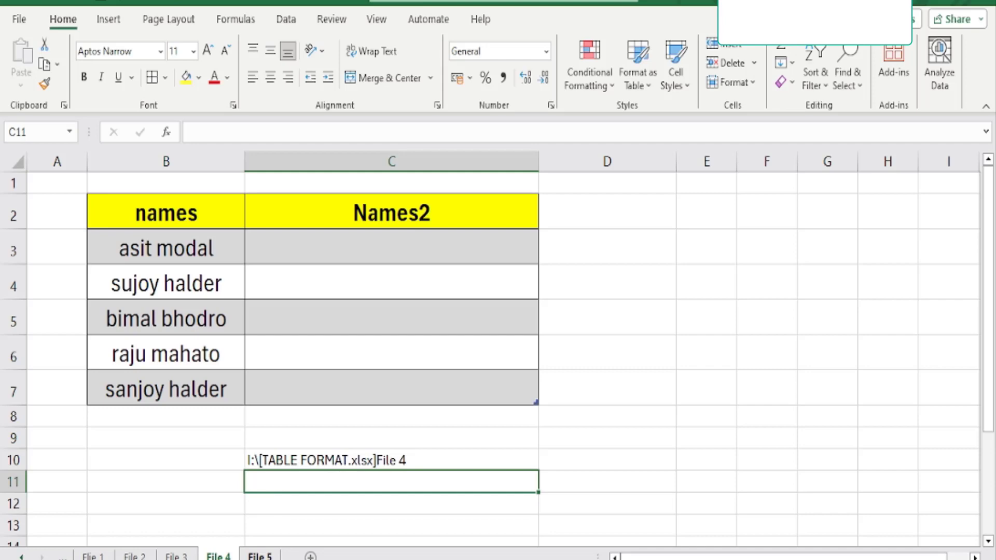
On the File 5 sheet, AutoFit the width of column A to its mixed name, number and date entries
key("ctrl+Page_Down")
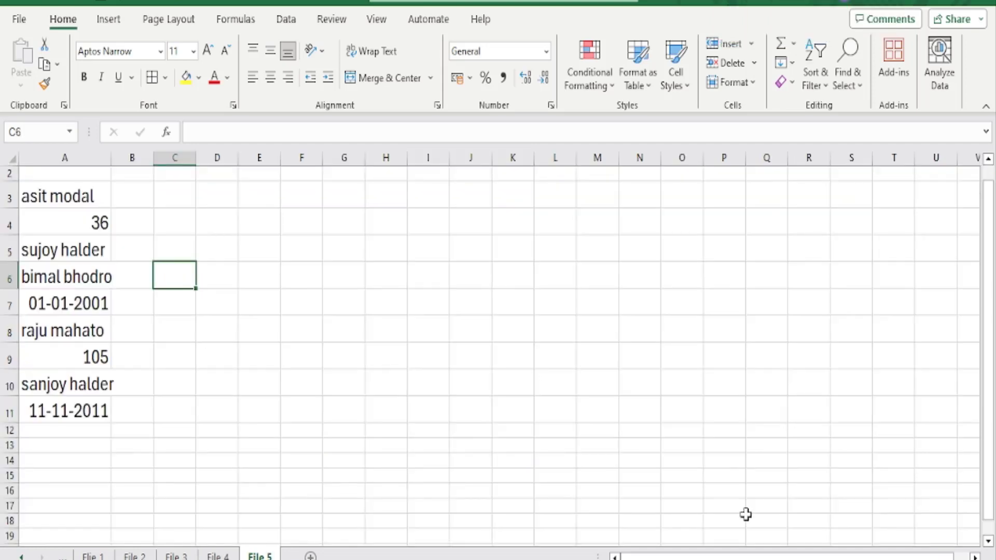
scroll(289, 364, "up", 2)
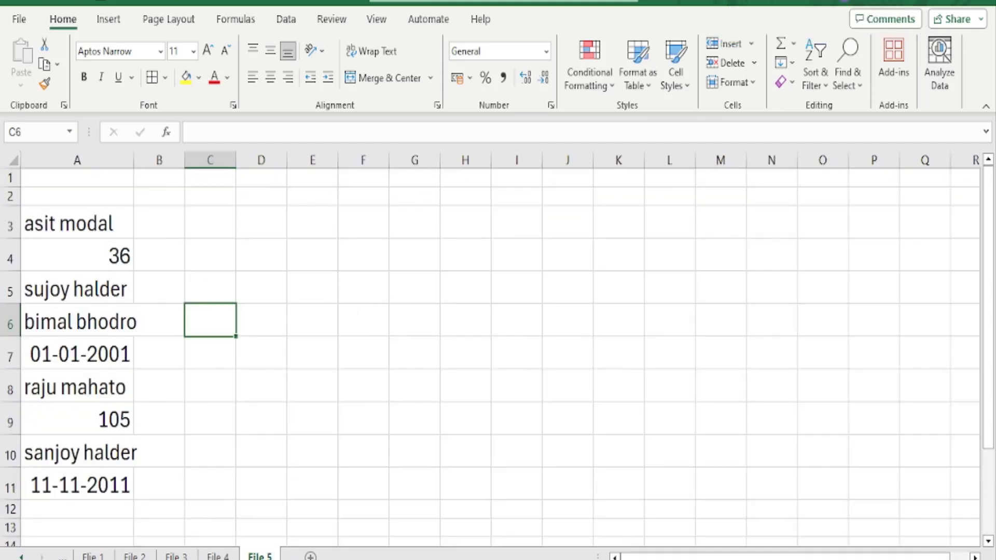
left_click_drag(82, 222, 73, 473)
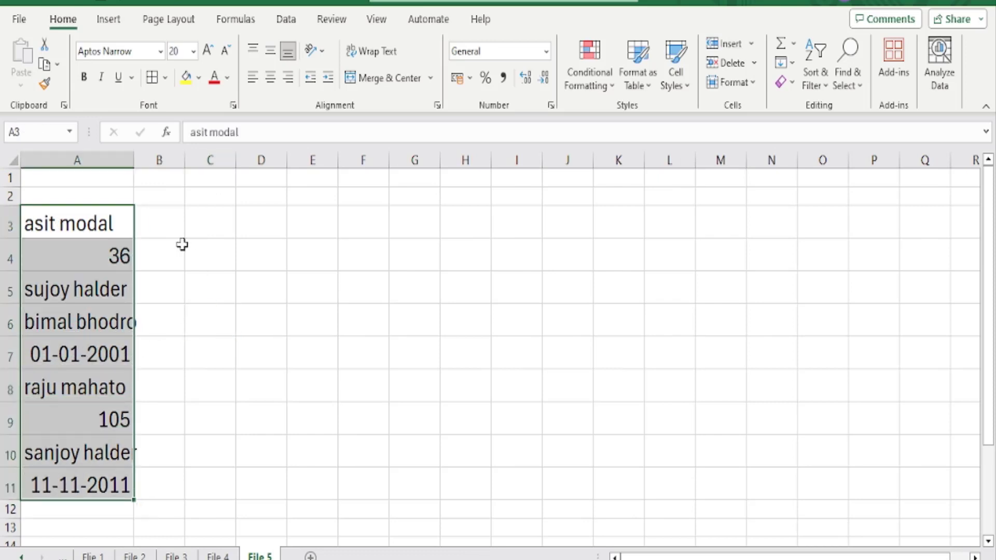
left_click(78, 224)
left_click(103, 257)
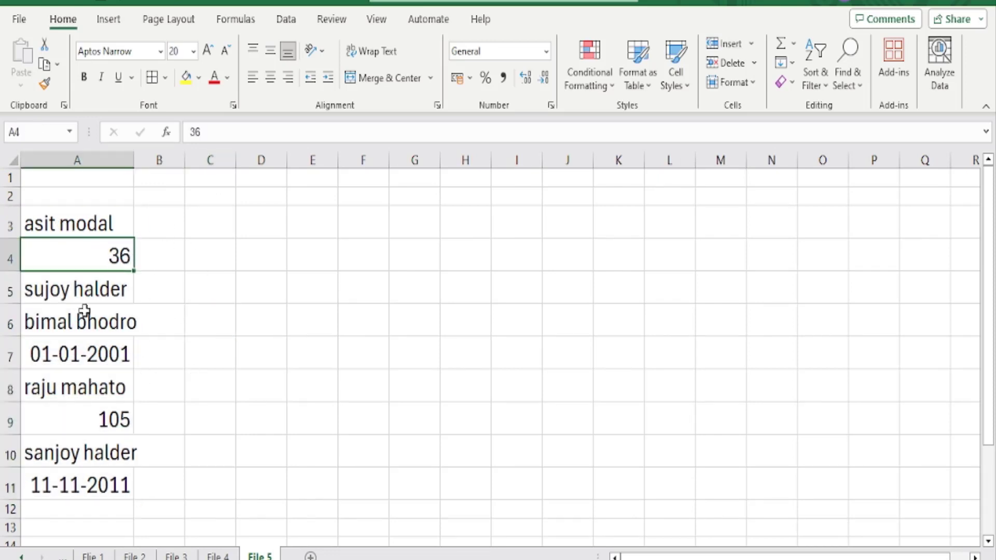
left_click_drag(83, 293, 83, 324)
left_click(95, 359)
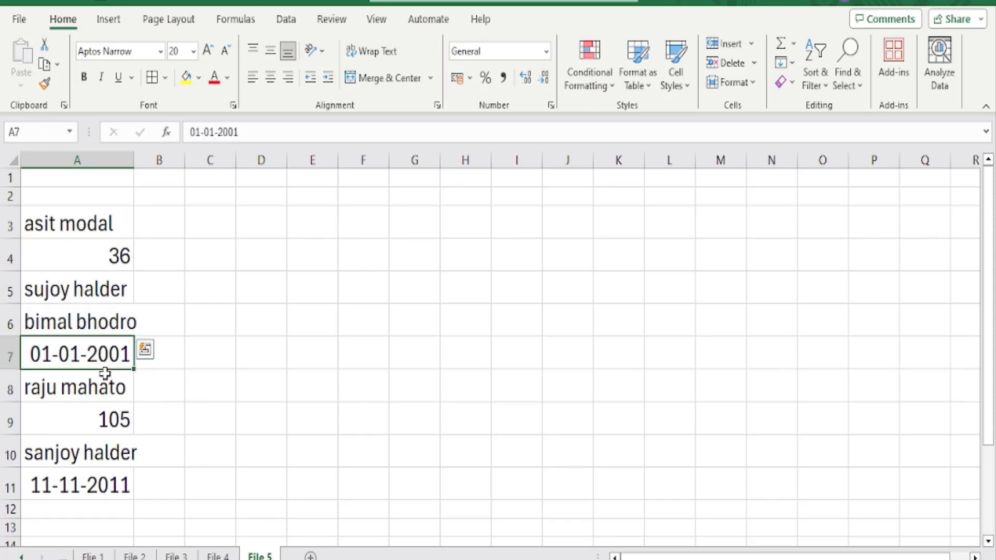
left_click(82, 384)
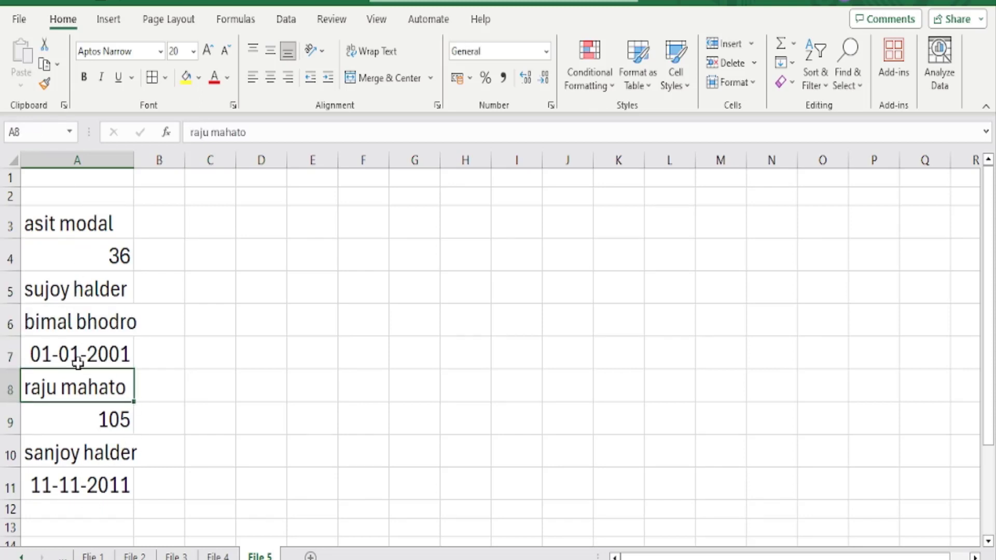
double_click(133, 159)
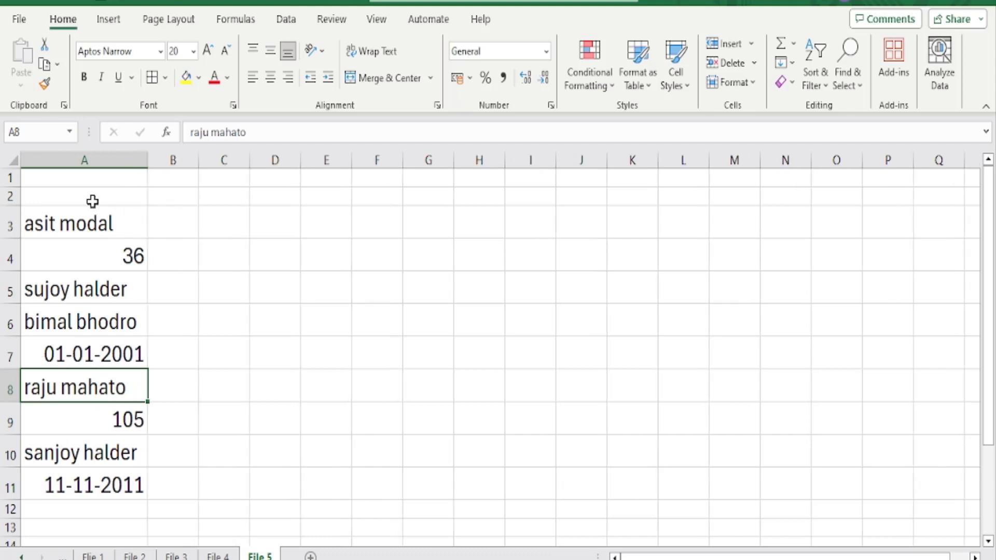
left_click_drag(87, 220, 104, 493)
left_click(85, 219)
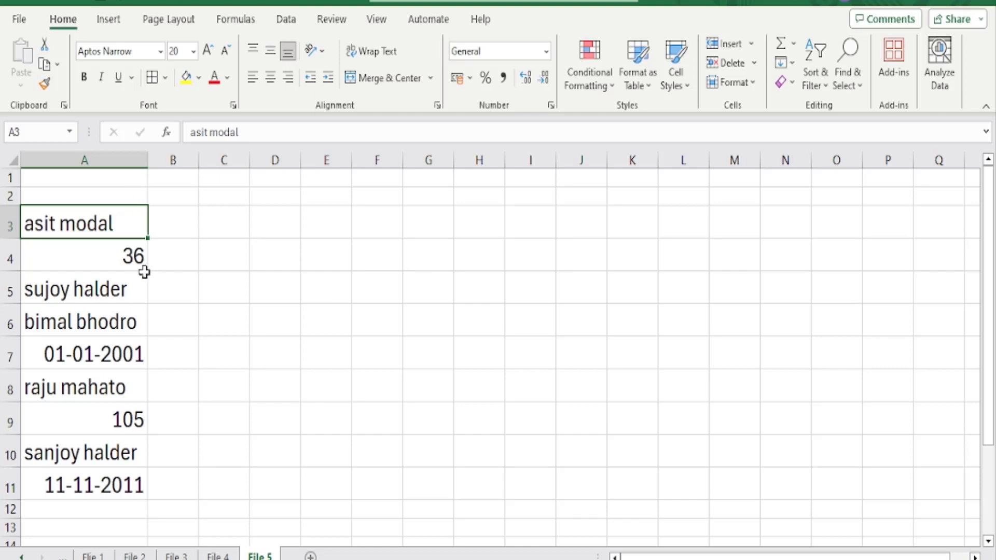
left_click(129, 256)
left_click(104, 345)
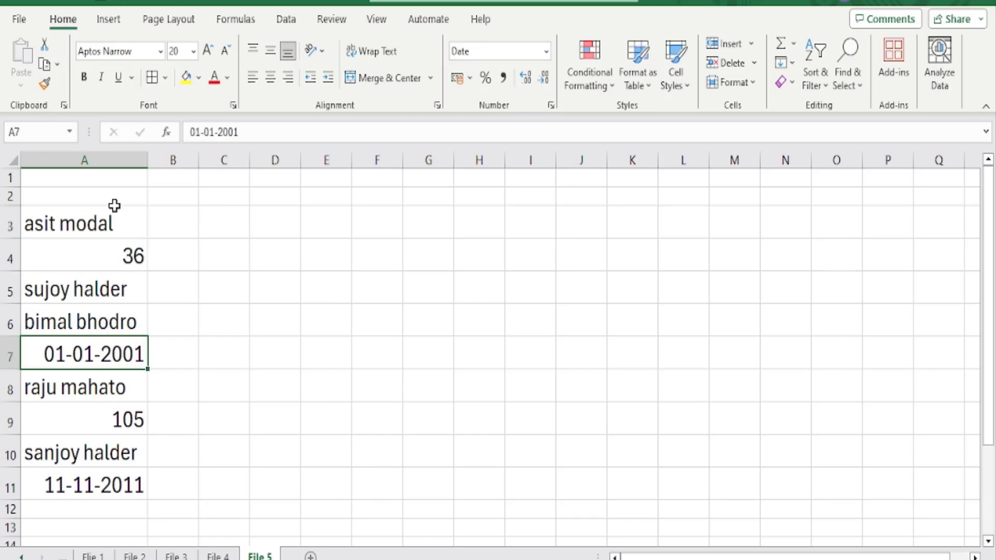
left_click(122, 490)
left_click_drag(127, 223, 121, 488)
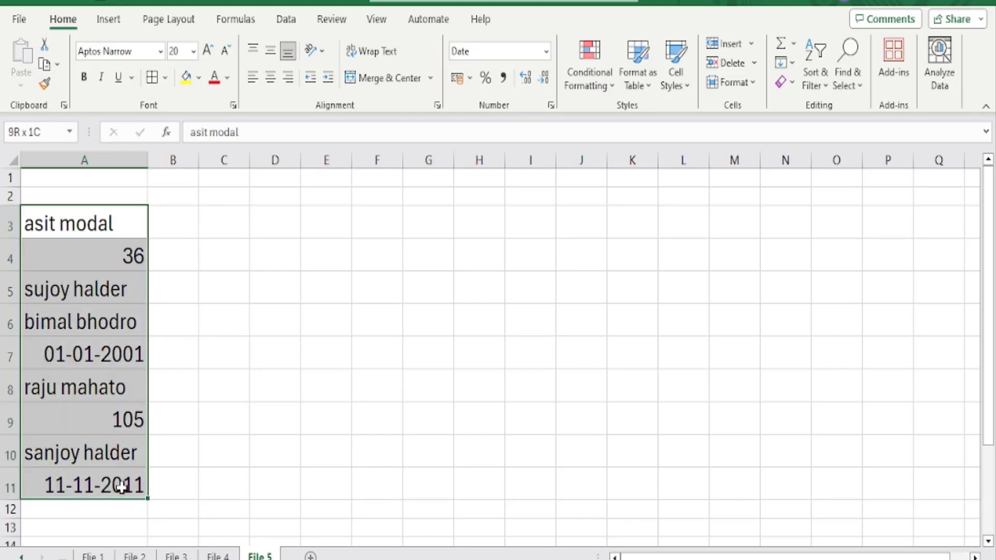
Fill the name cells A3, A5, A6, A8 and A10 with yellow, leaving out the number and date cells
left_click(78, 222)
left_click(186, 77)
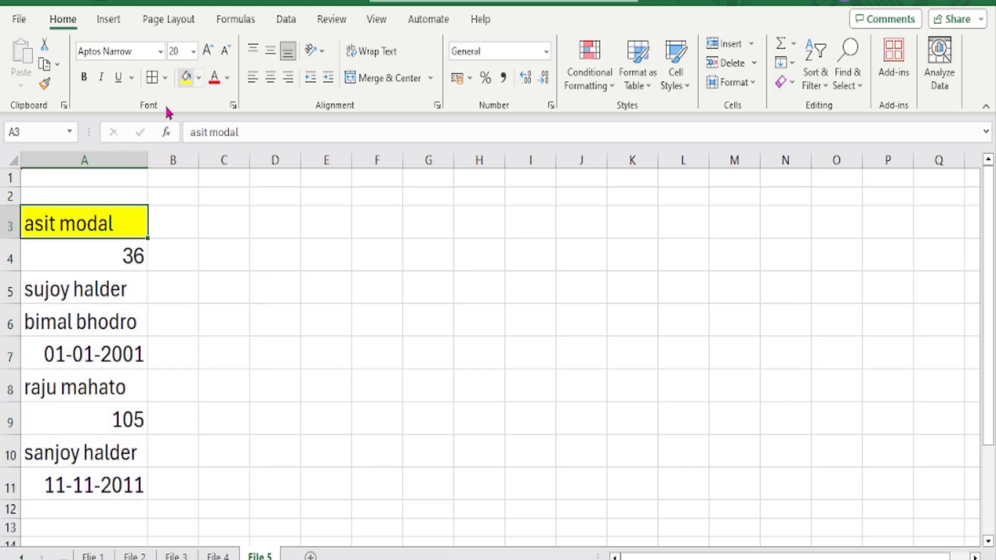
left_click(81, 282)
left_click(186, 77)
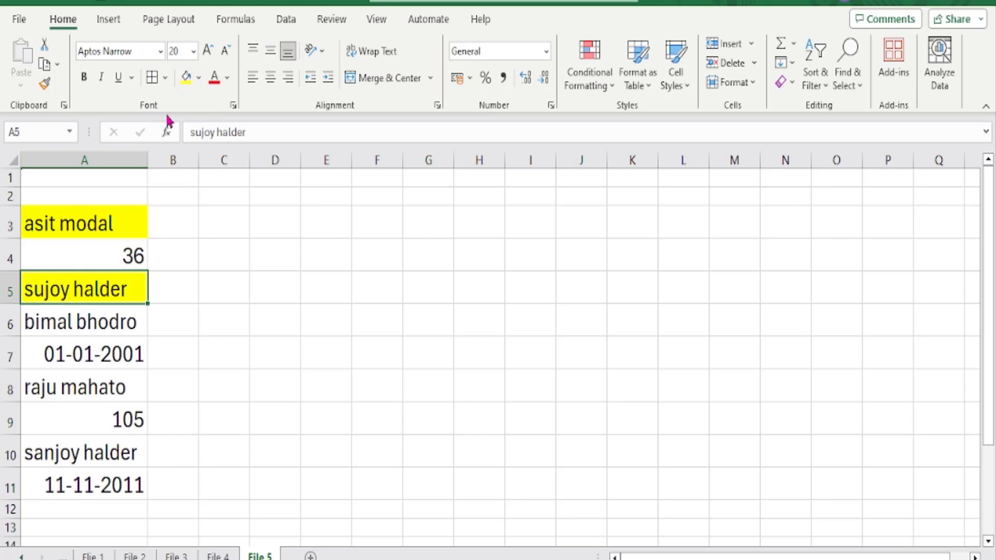
left_click(83, 316)
left_click(186, 77)
left_click(88, 384)
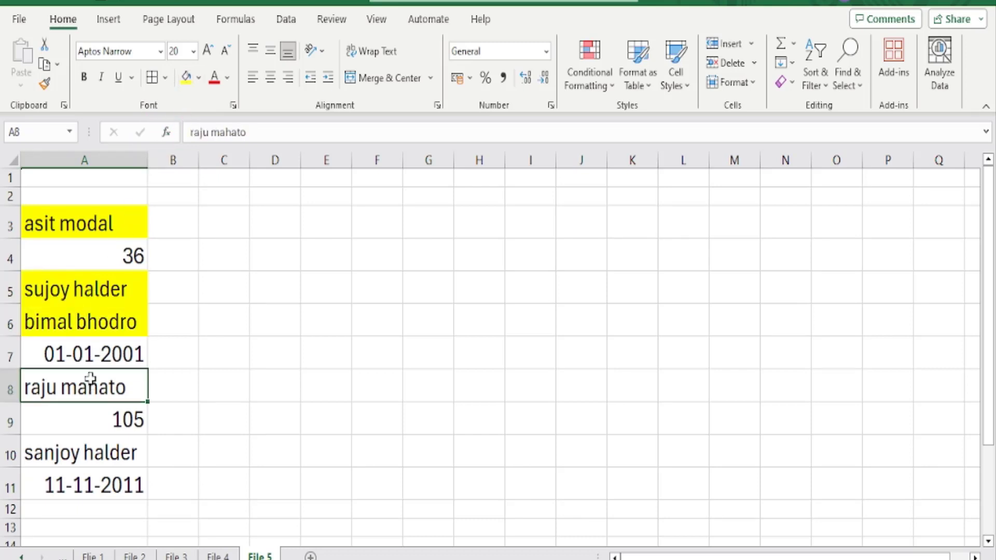
left_click(186, 77)
left_click(89, 451)
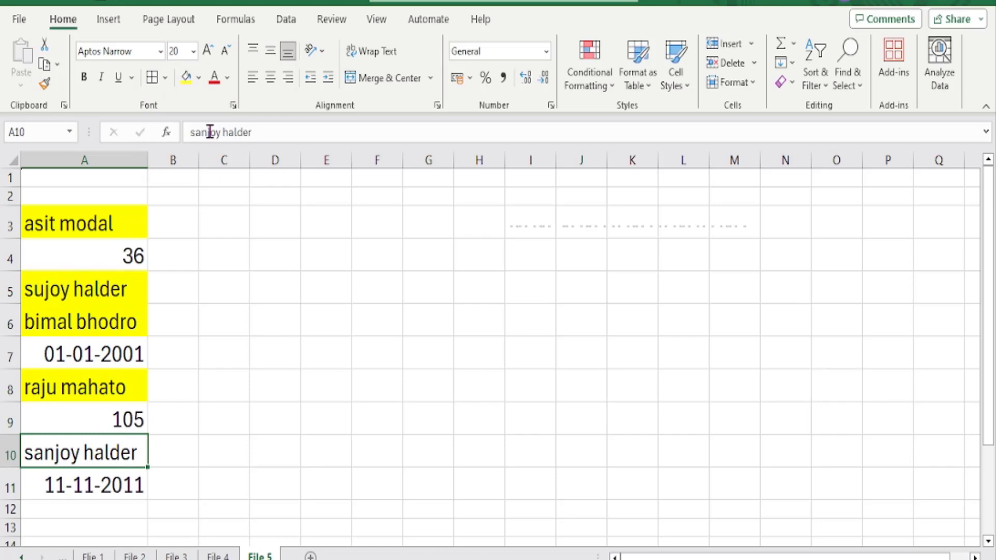
left_click(186, 77)
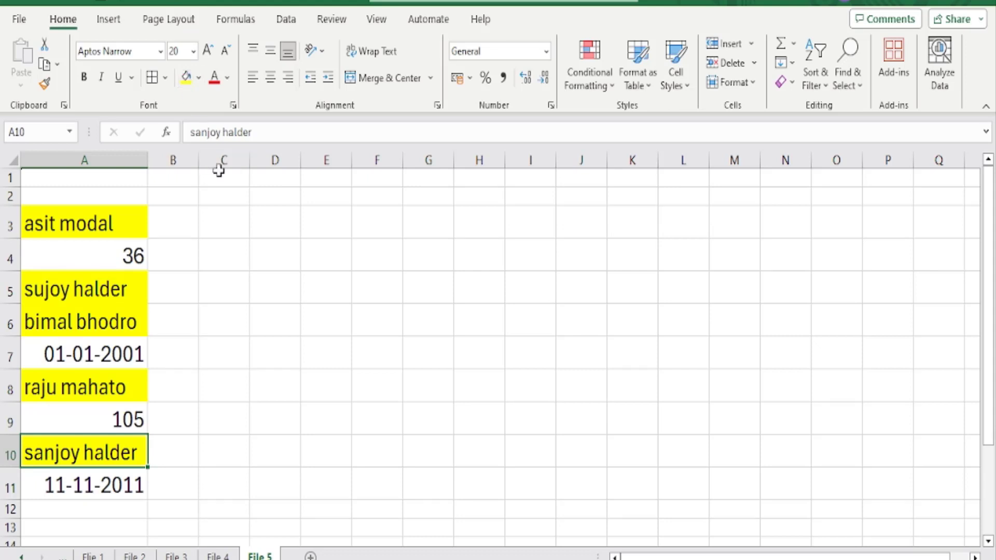
Widen column B to slightly more than column A's width and enter the formula =T(A3) in B3
left_click(182, 225)
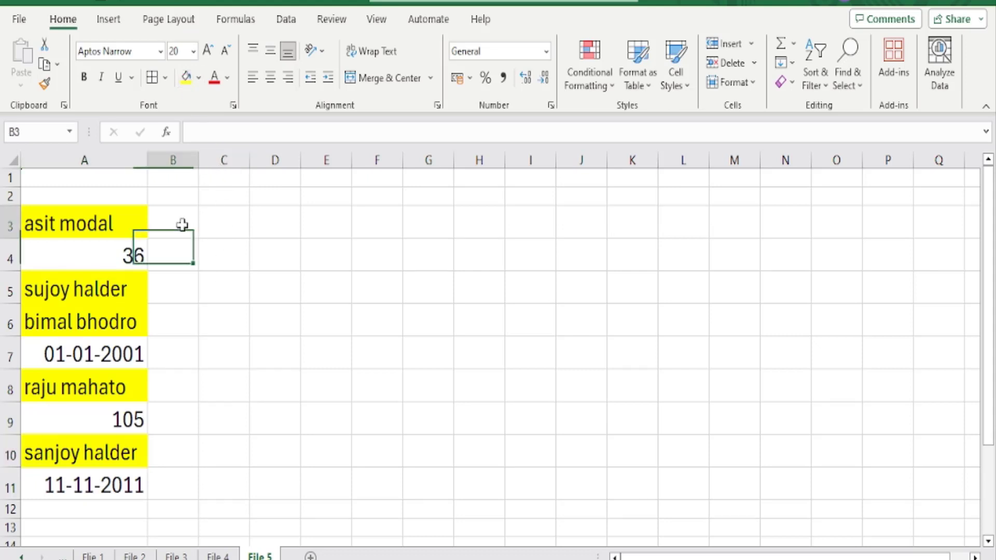
left_click_drag(200, 165, 306, 164)
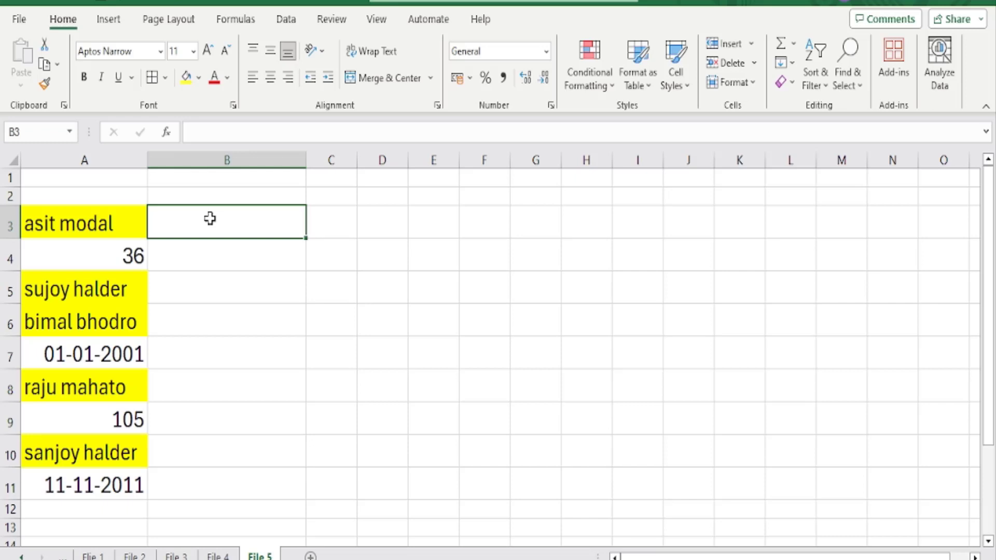
type("=")
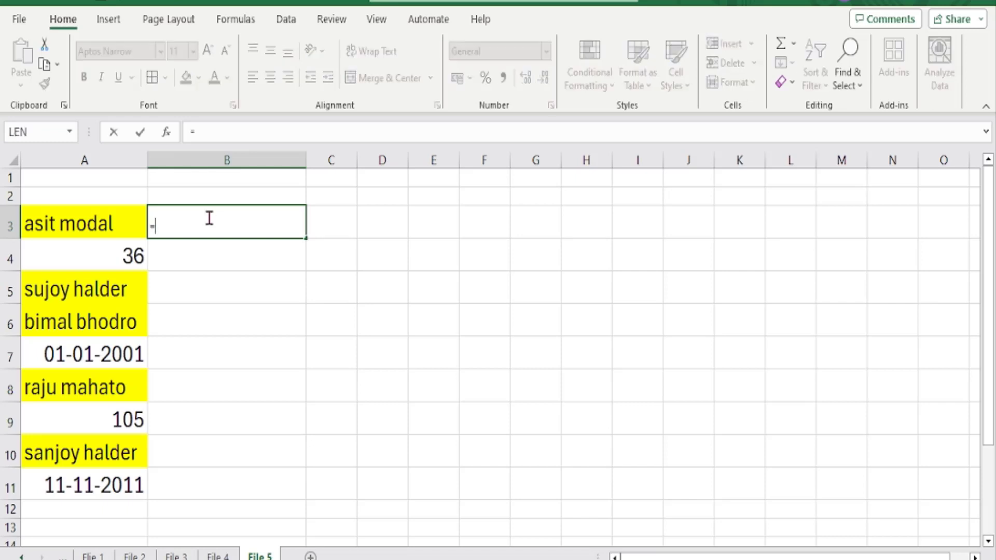
type("T")
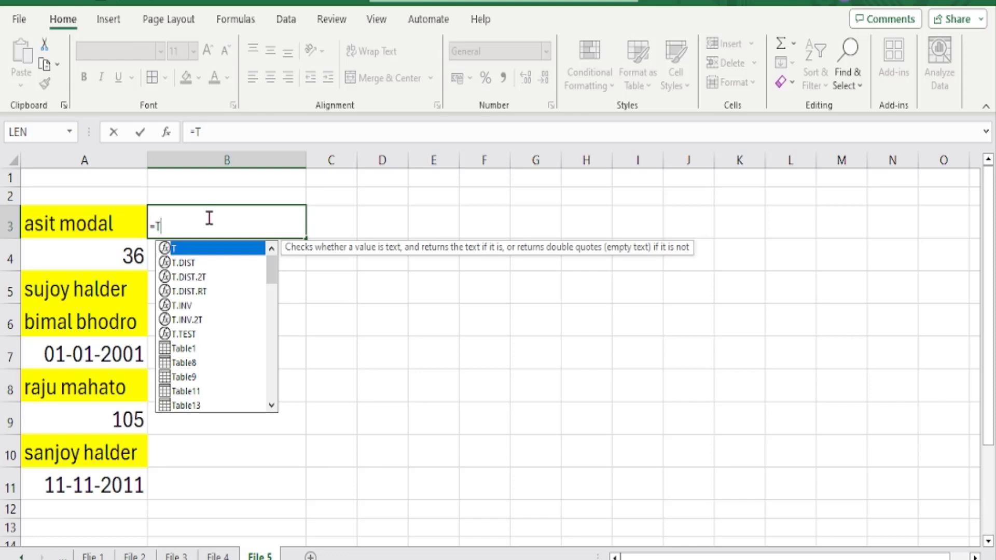
type("(")
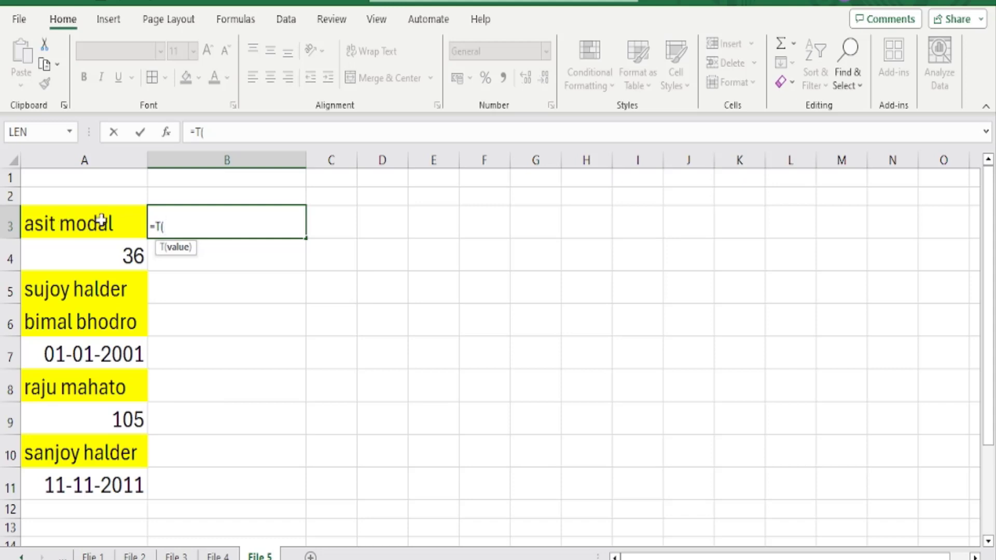
left_click(74, 215)
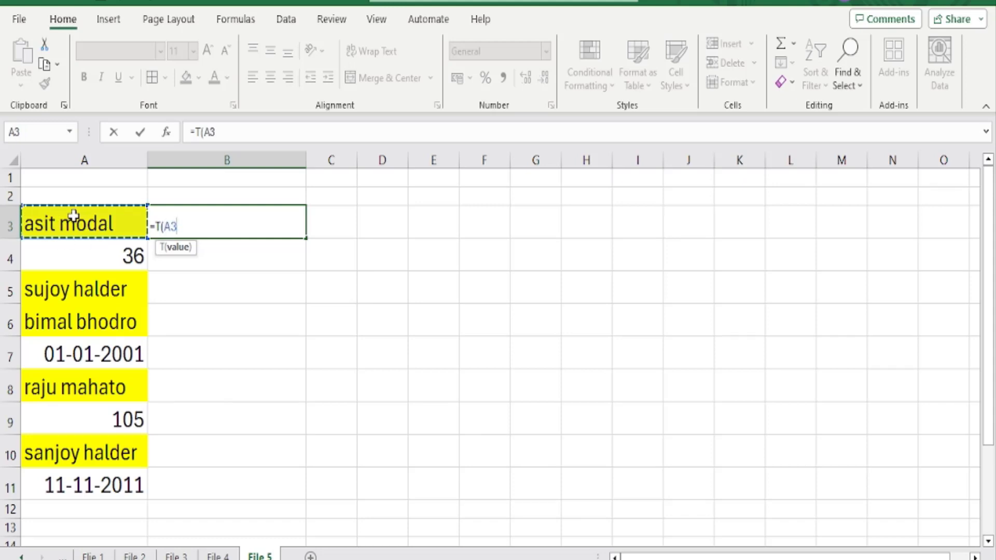
type(")")
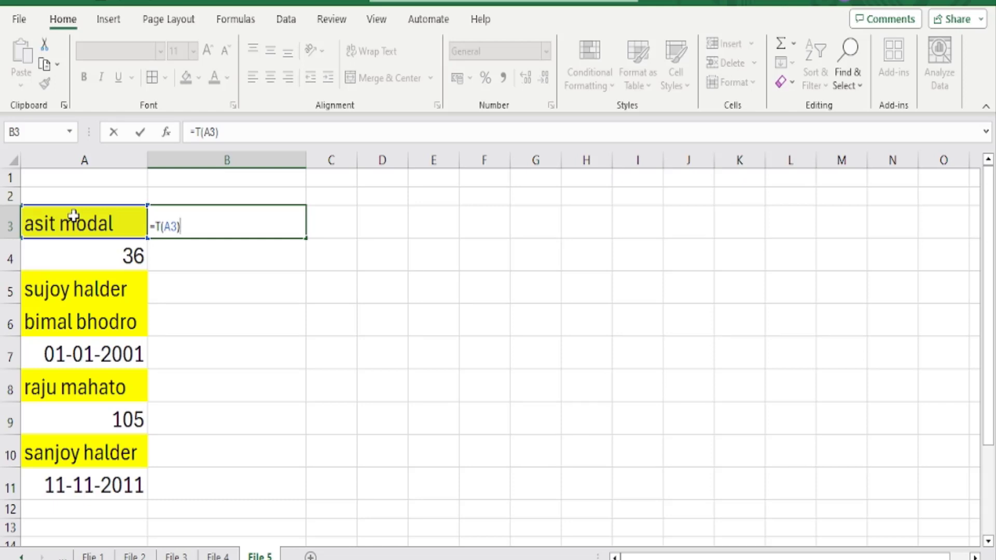
key("Return")
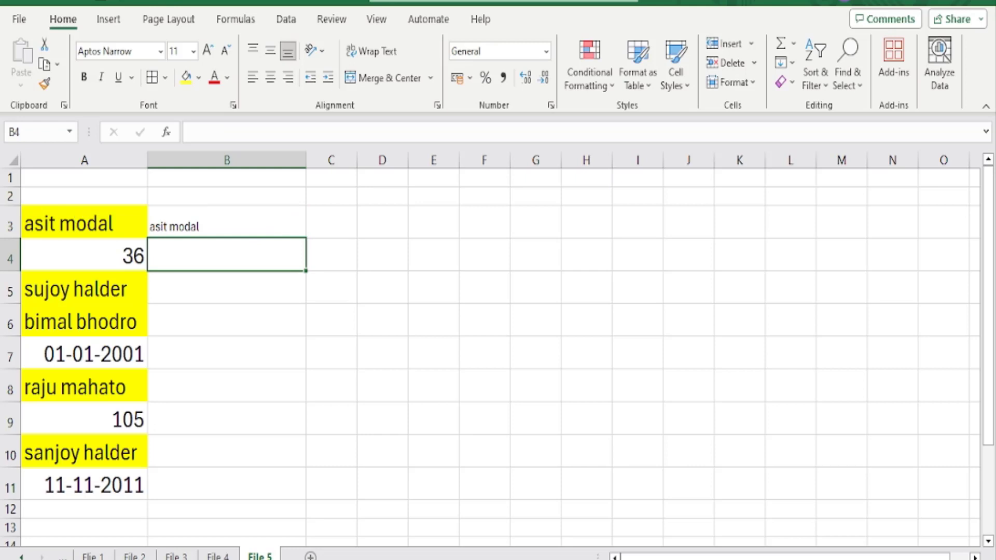
Set the font size of cells B3:B11 to 20, covering the T formula result and the empty cells below it
left_click(264, 227)
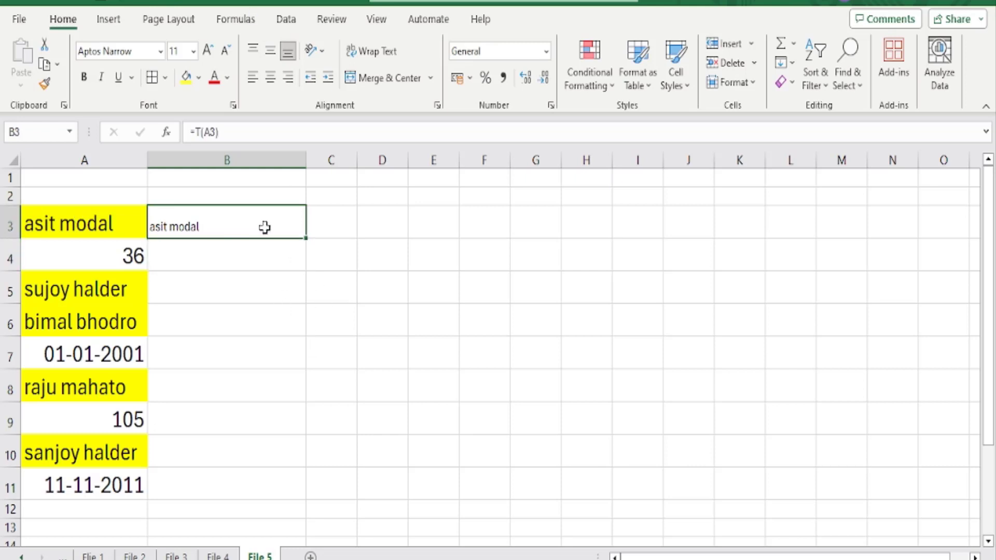
left_click(111, 220)
left_click_drag(220, 222, 198, 483)
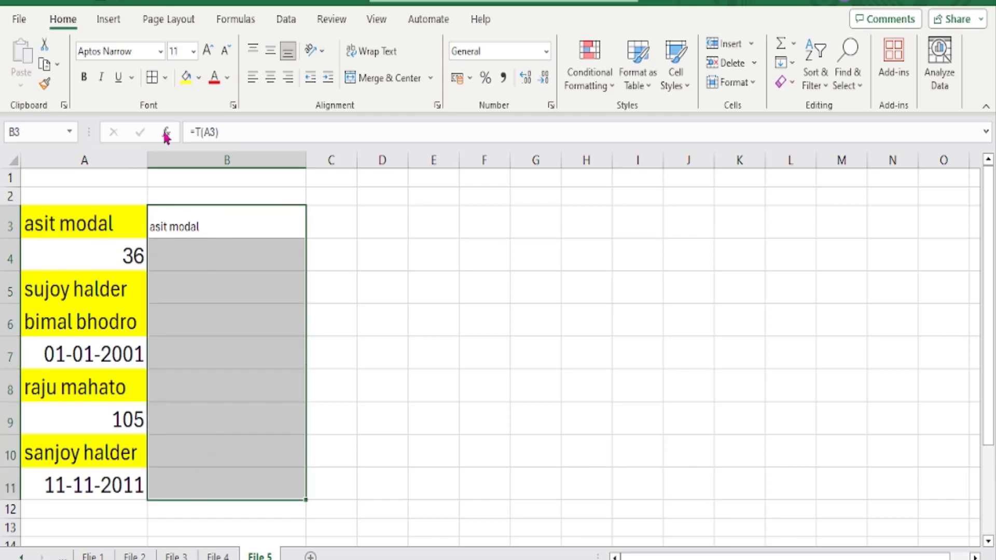
left_click(193, 51)
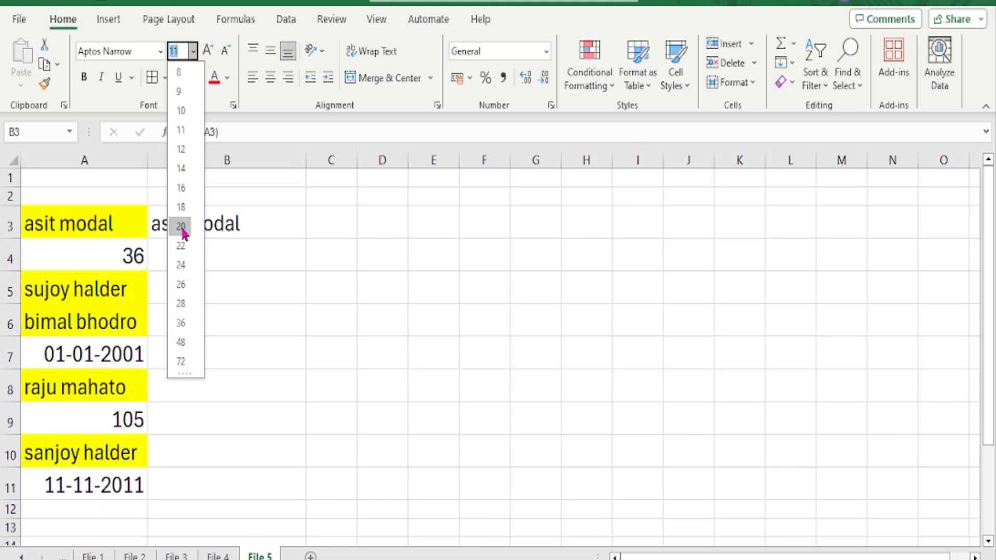
left_click(183, 232)
left_click(434, 254)
Fill the =T(A3) formula from B3 down through B11 so only the text entries of column A are extracted
left_click(278, 225)
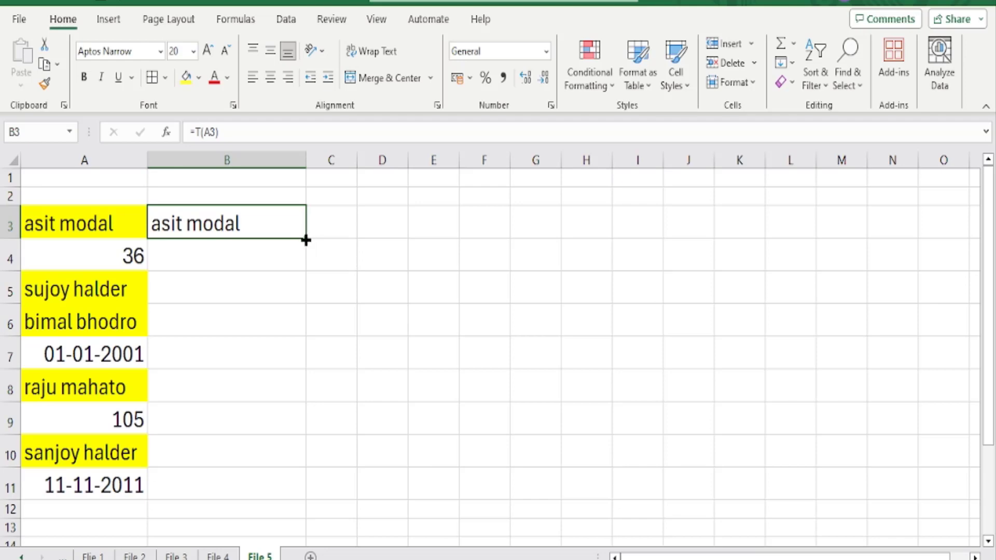
left_click_drag(305, 240, 307, 499)
left_click(380, 332)
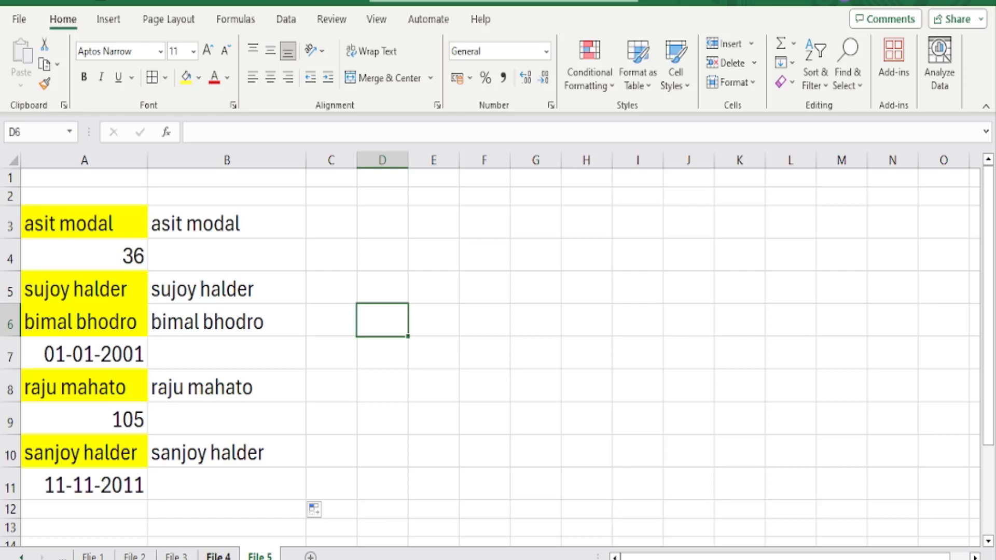
Review the example sheets from File 4 back to Flie 1, and forward again through File 2, File 3 and File 4 to File 5
left_click(219, 556)
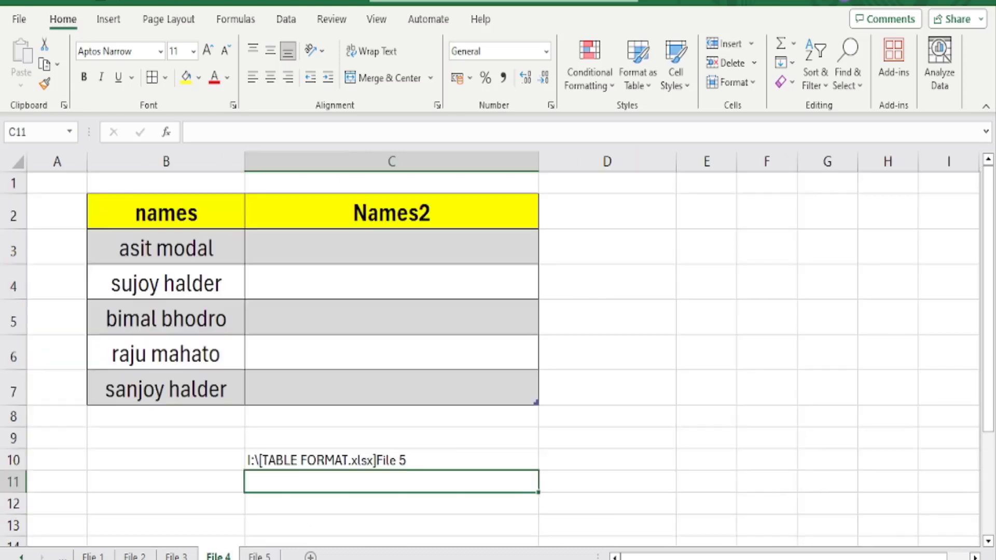
left_click(176, 555)
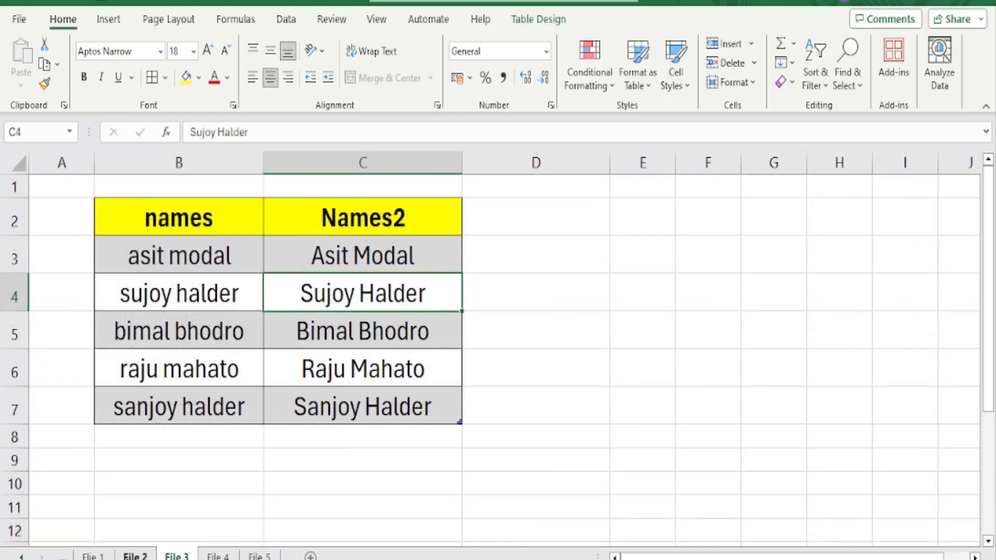
left_click(134, 555)
left_click(93, 555)
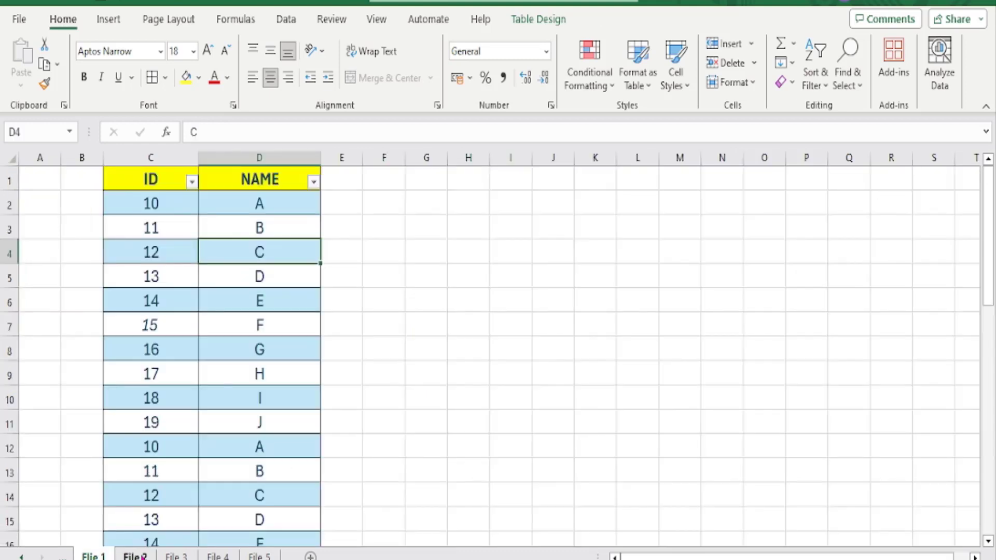
left_click(135, 555)
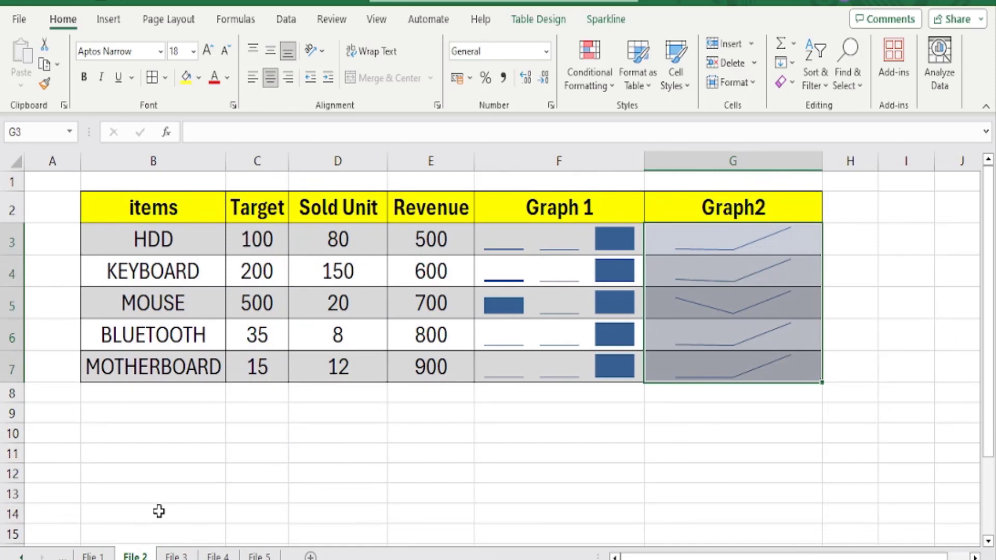
left_click(285, 459)
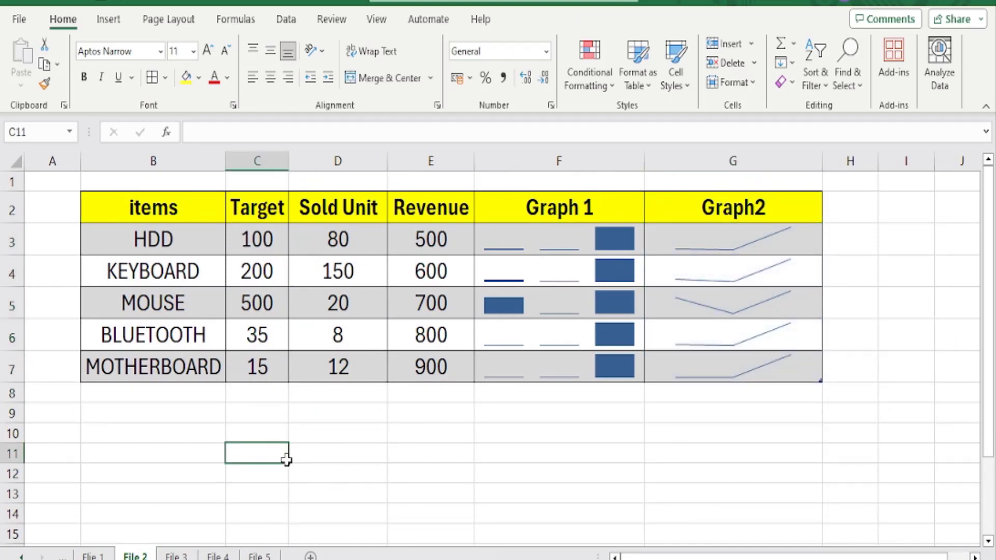
left_click(176, 555)
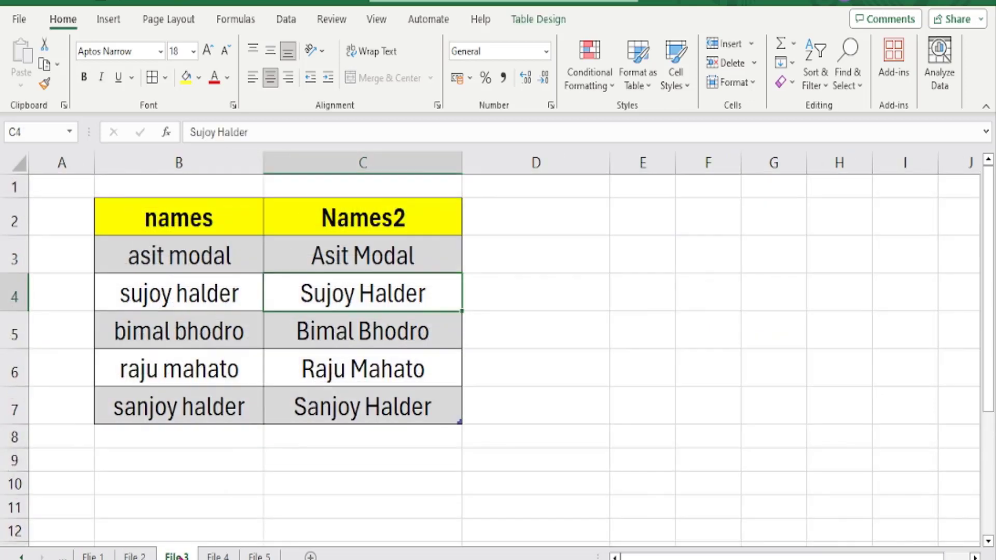
left_click(215, 555)
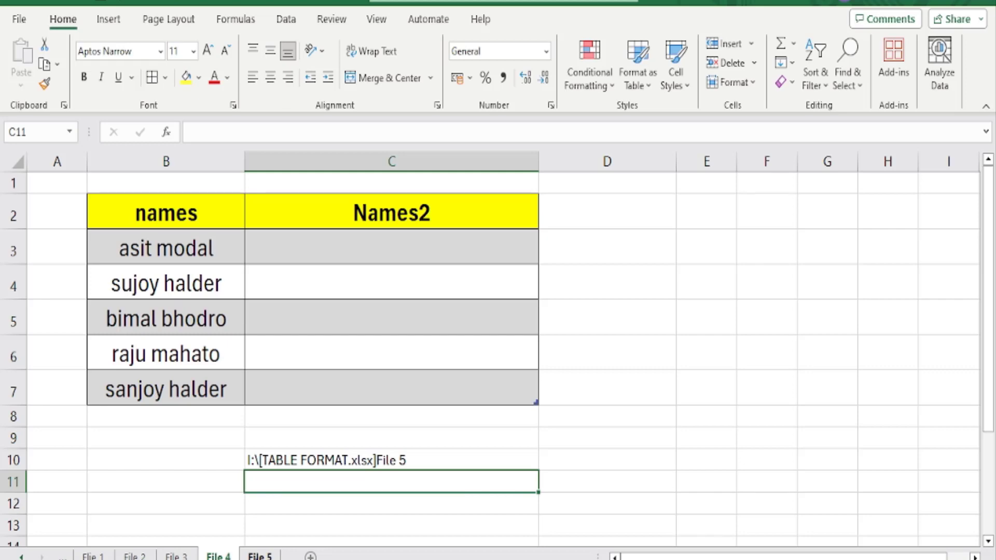
left_click(259, 556)
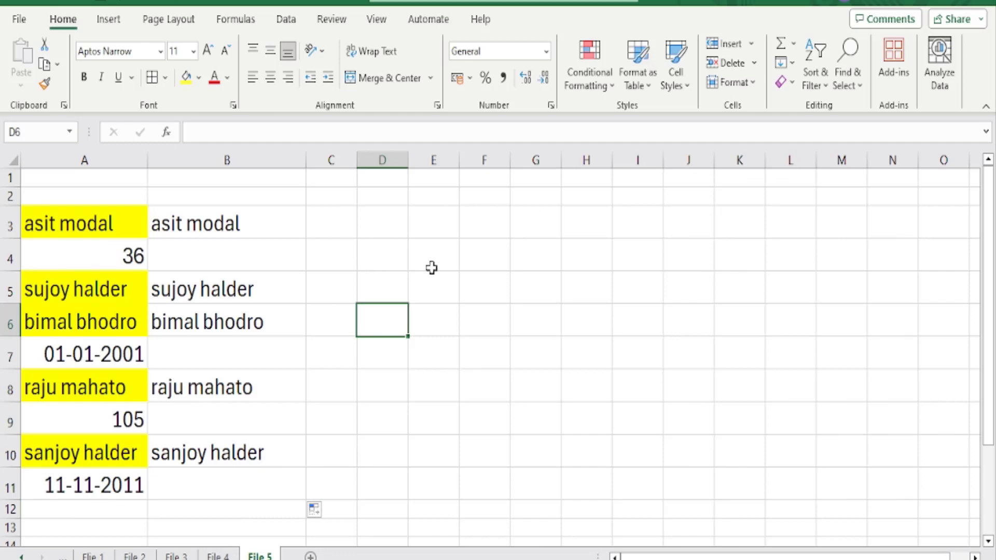